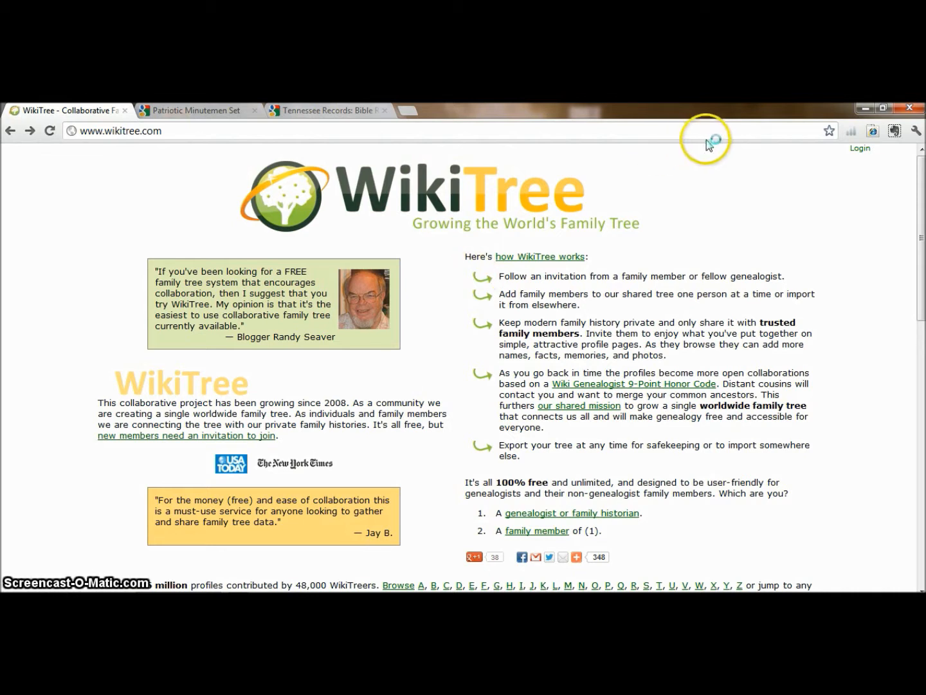
# Log in to WikiTree with the saved e-mail address and password and look over the Navigation Home Page
pyautogui.click(862, 150)
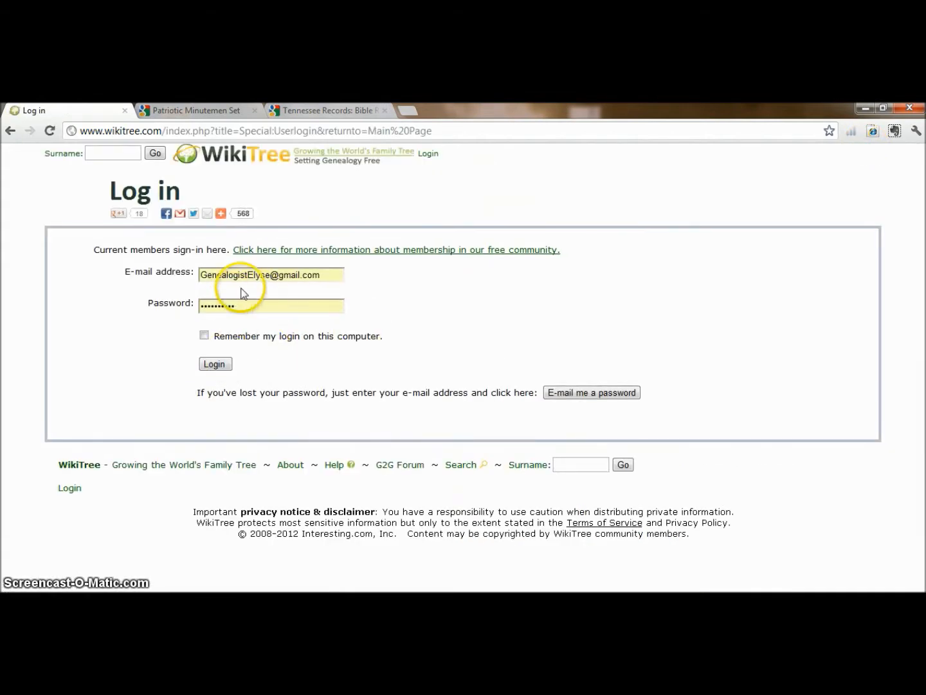
pyautogui.click(215, 364)
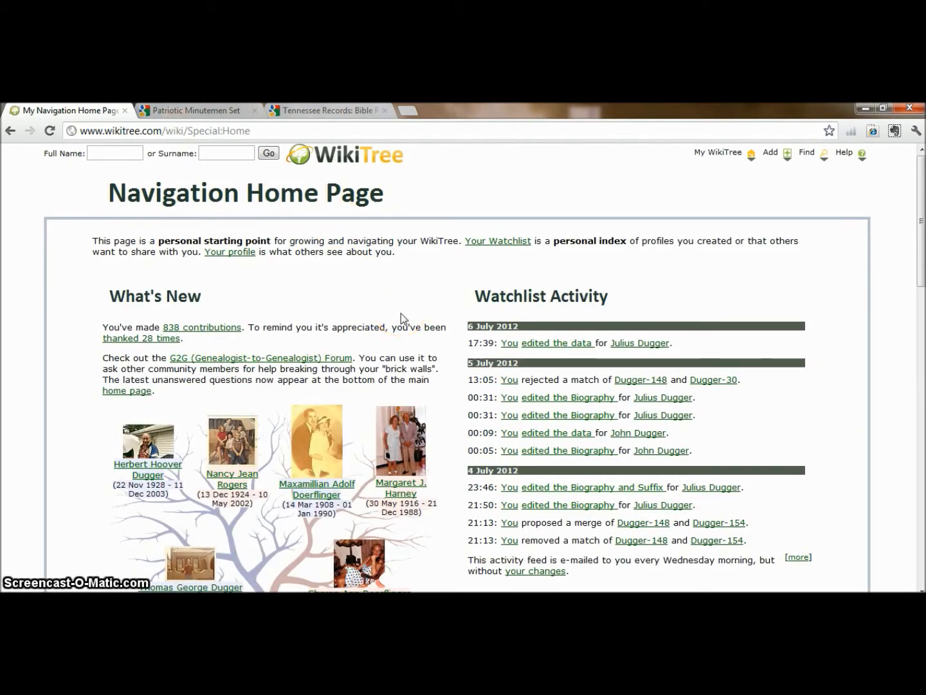
pyautogui.moveTo(919, 188); pyautogui.dragTo(921, 227)
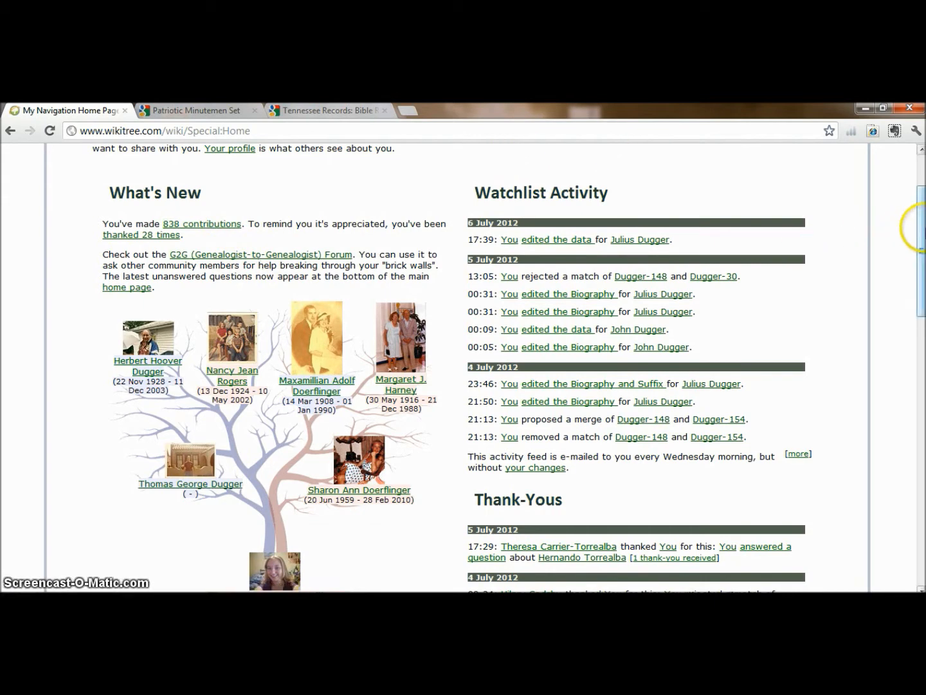
pyautogui.moveTo(919, 233); pyautogui.dragTo(919, 205)
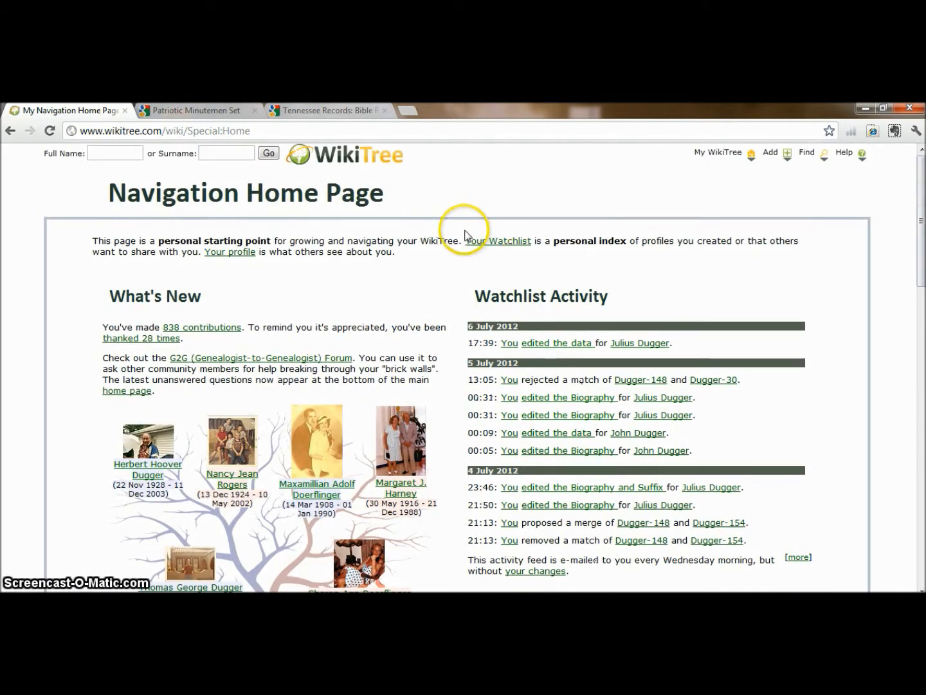
# Open the Watchlist and go to the profile of the Dugger ancestor with the "Jr." suffix
pyautogui.click(494, 239)
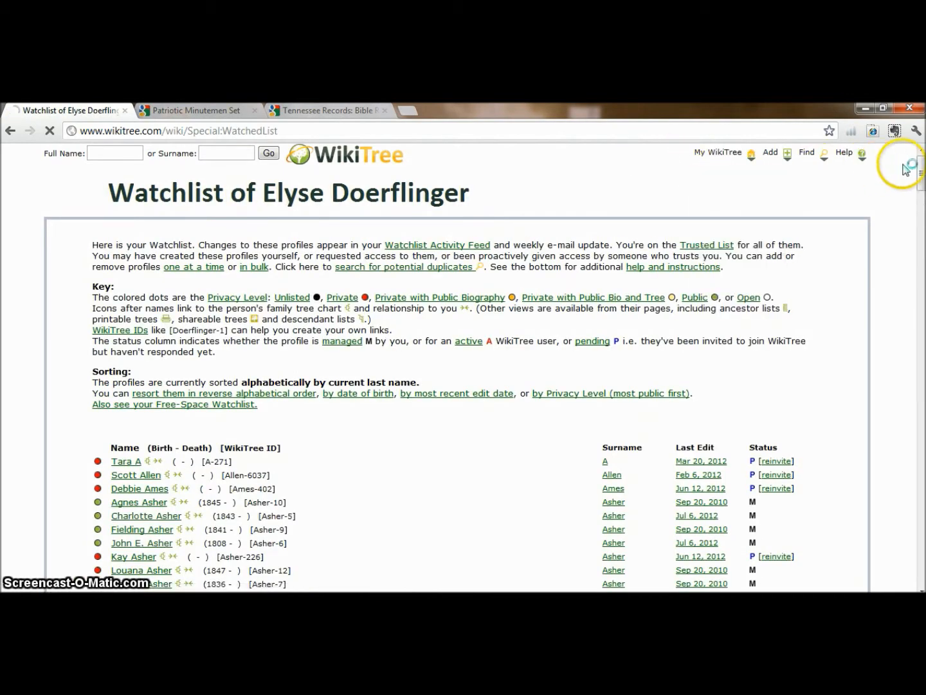
pyautogui.moveTo(920, 166); pyautogui.dragTo(902, 292)
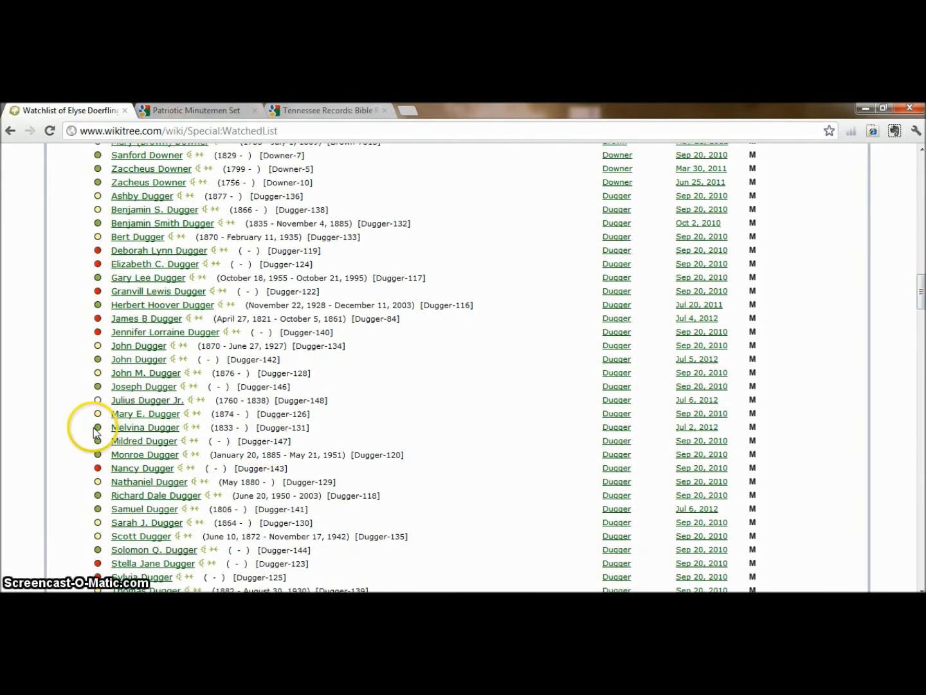
pyautogui.click(136, 402)
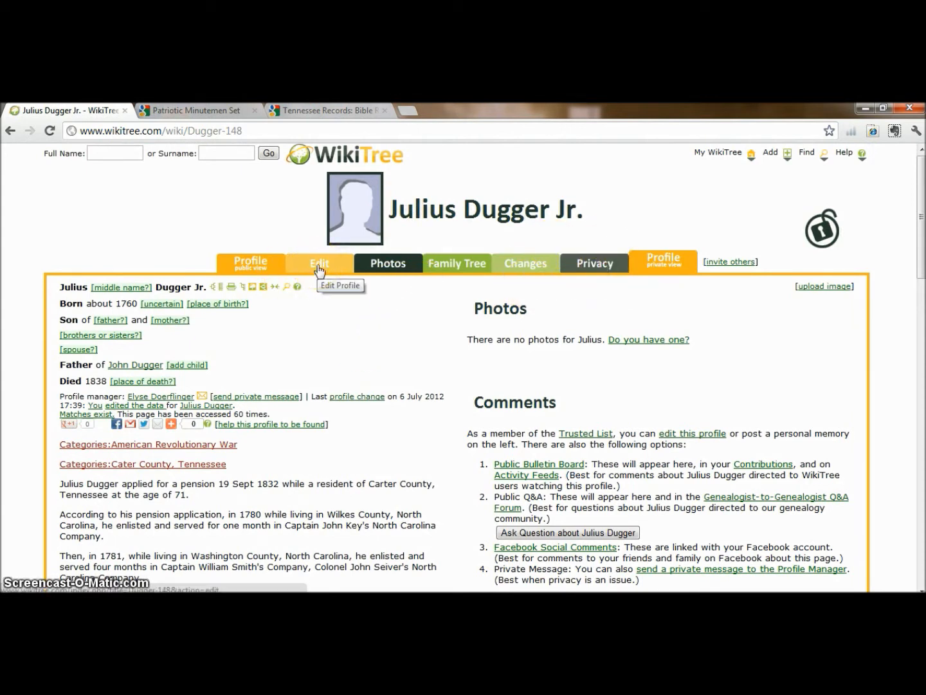
# Open the form for adding a spouse in a separate tab from the ancestor's profile edit page
pyautogui.click(80, 352)
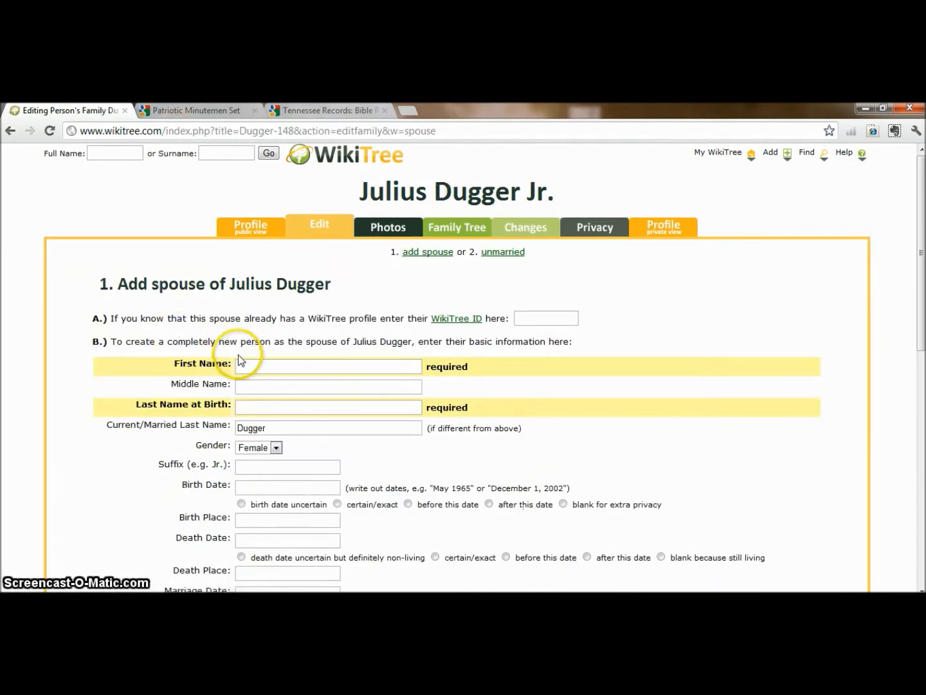
pyautogui.click(233, 232)
pyautogui.click(327, 229)
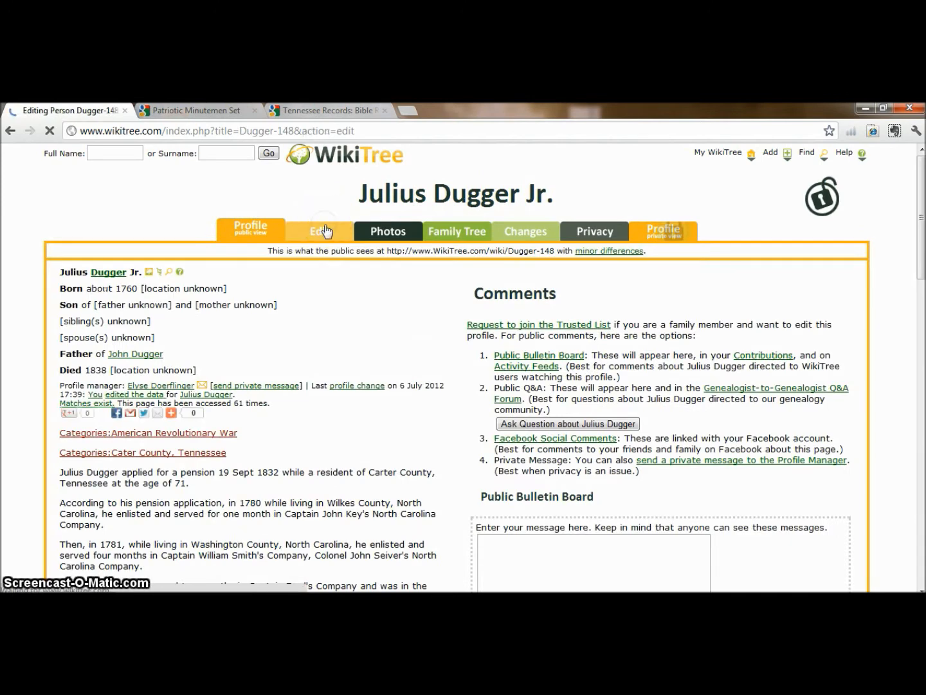
pyautogui.moveTo(921, 225); pyautogui.dragTo(922, 255)
pyautogui.click(669, 366)
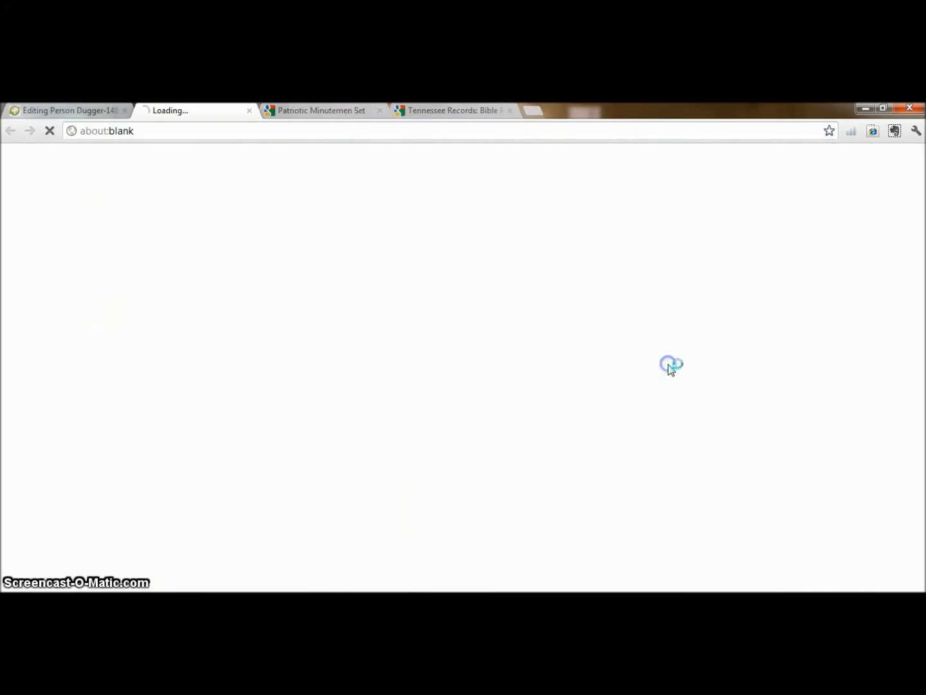
# Enter the new spouse's first name and last name at birth, keeping the prefilled married last name
pyautogui.click(303, 361)
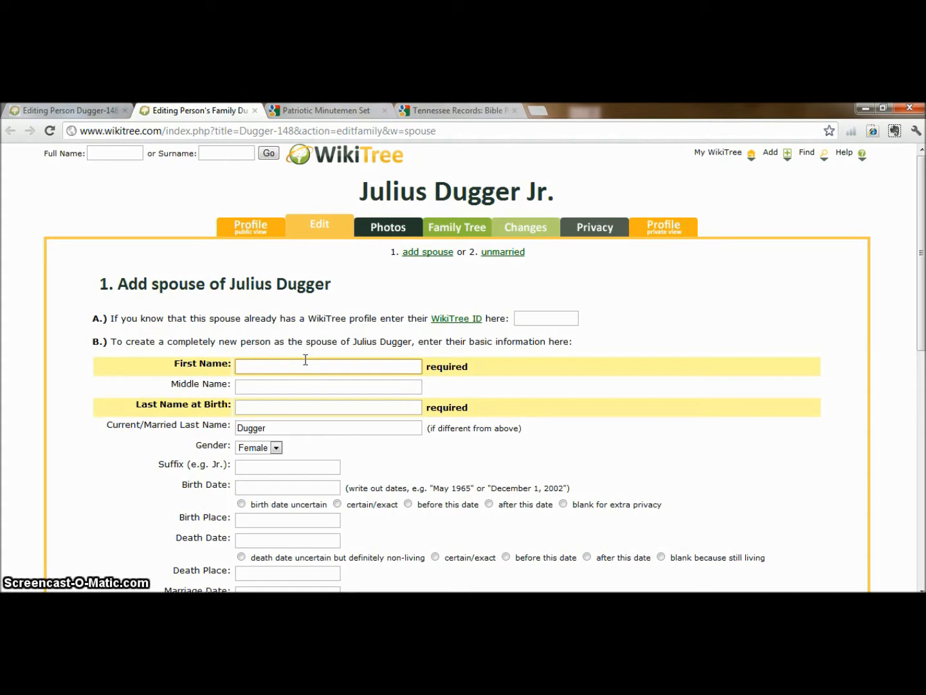
pyautogui.write('Mary')
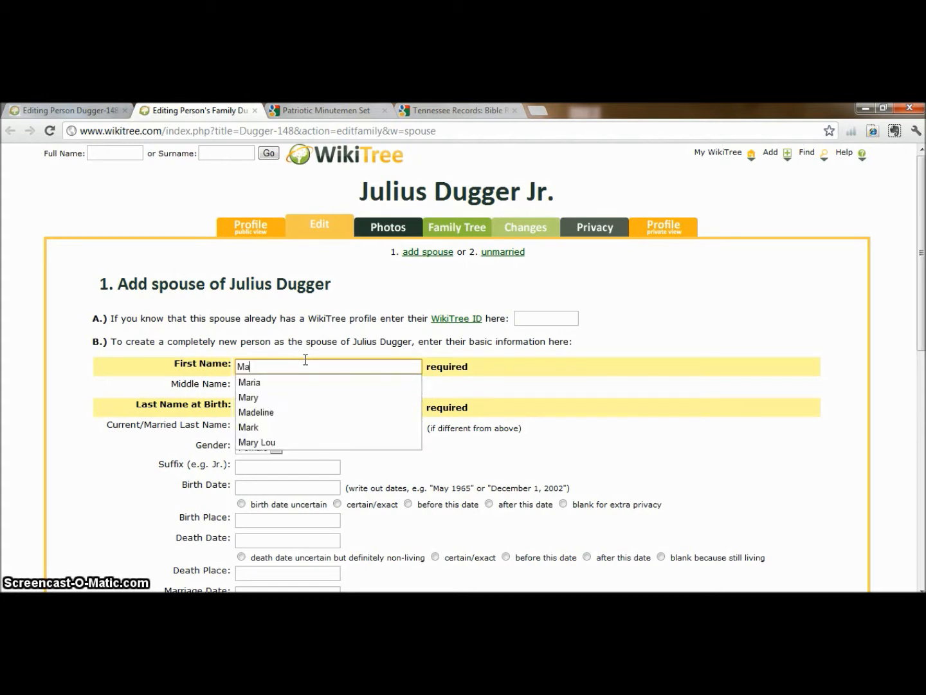
pyautogui.press('Tab')
pyautogui.write('Ha')
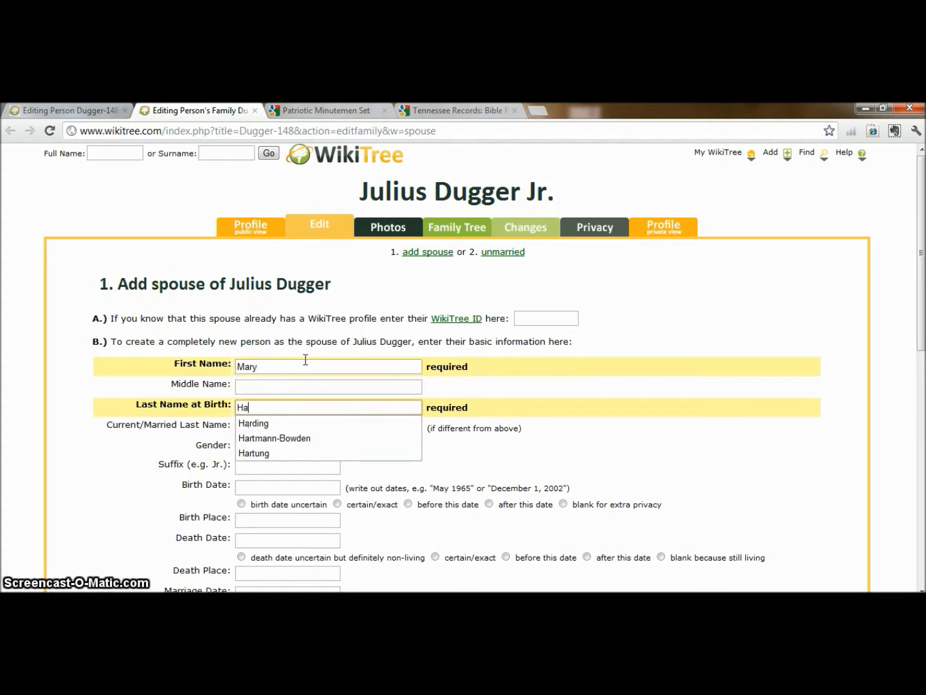
pyautogui.write('ll')
pyautogui.press('Tab')
pyautogui.press('Tab')
# Set the marriage date to 1779 and submit the new spouse's details
pyautogui.click(254, 488)
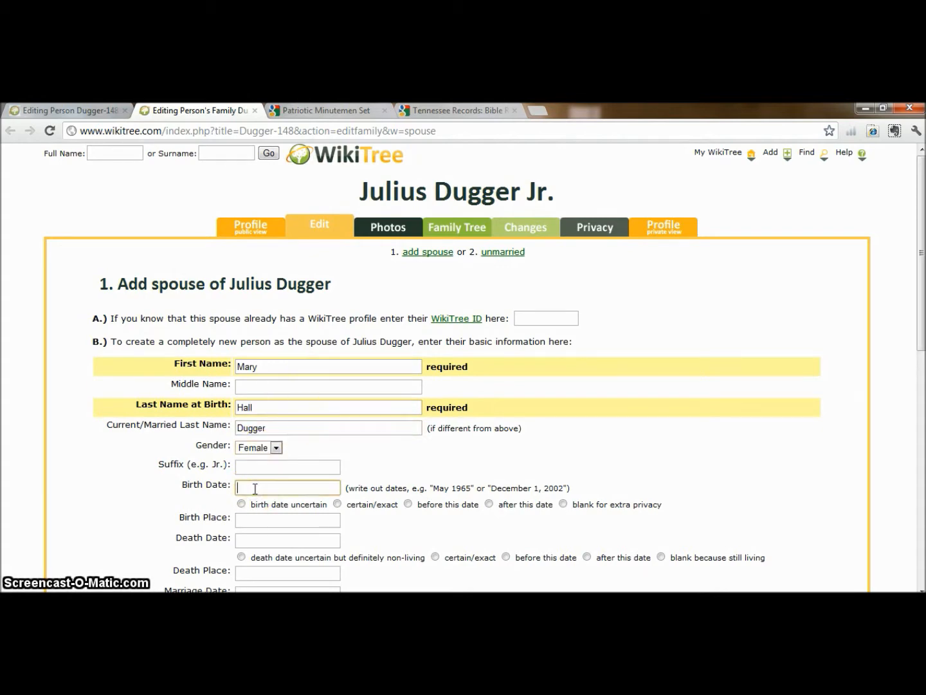
pyautogui.moveTo(919, 297); pyautogui.dragTo(922, 342)
pyautogui.click(312, 483)
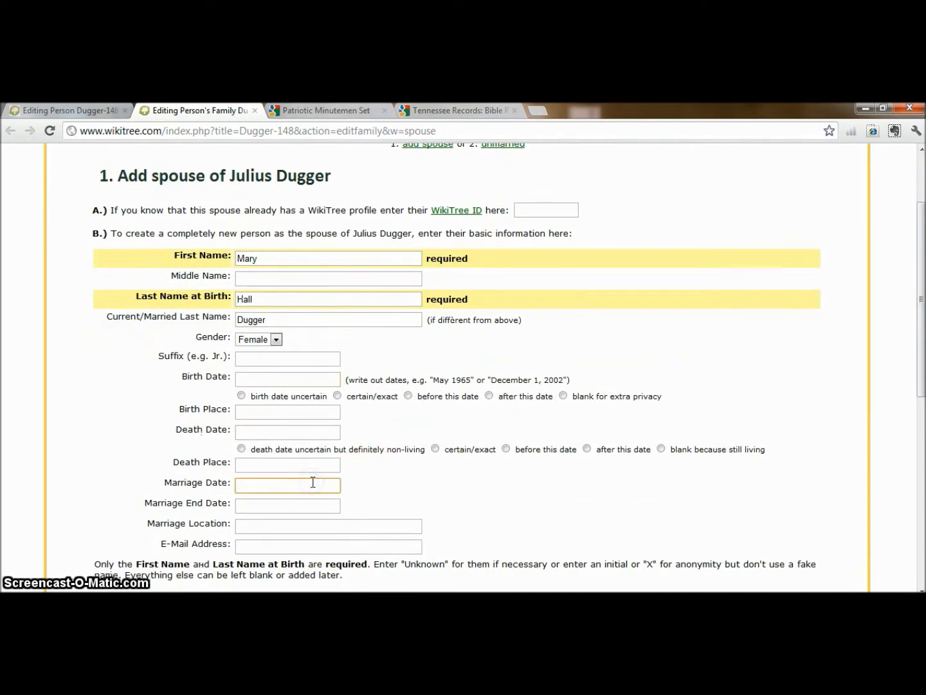
pyautogui.write('1779')
pyautogui.click(920, 361)
pyautogui.moveTo(920, 360); pyautogui.dragTo(920, 476)
pyautogui.click(210, 409)
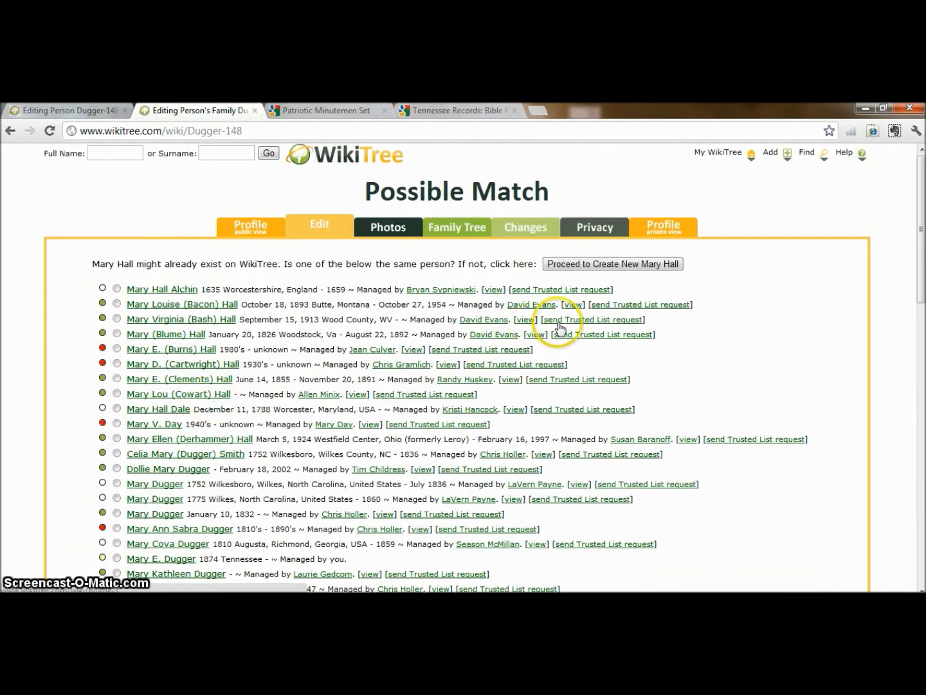
# Review the possible matches, proceed with creating a new spouse profile, and open that profile
pyautogui.moveTo(921, 247)
pyautogui.mouseDown()
pyautogui.moveTo(922, 400)
pyautogui.moveTo(922, 269)
pyautogui.mouseUp()
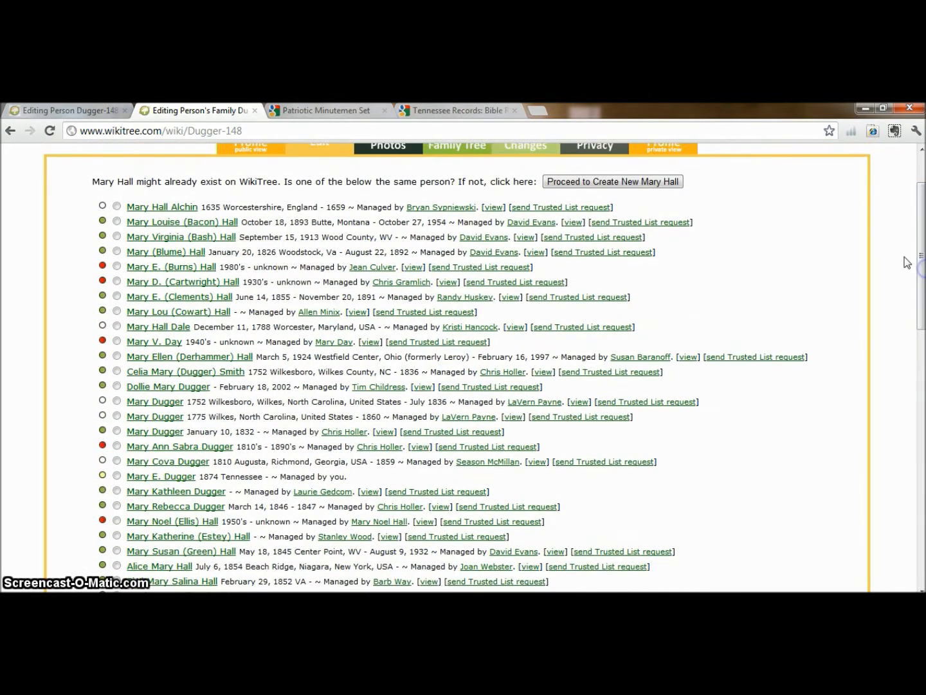
pyautogui.click(664, 186)
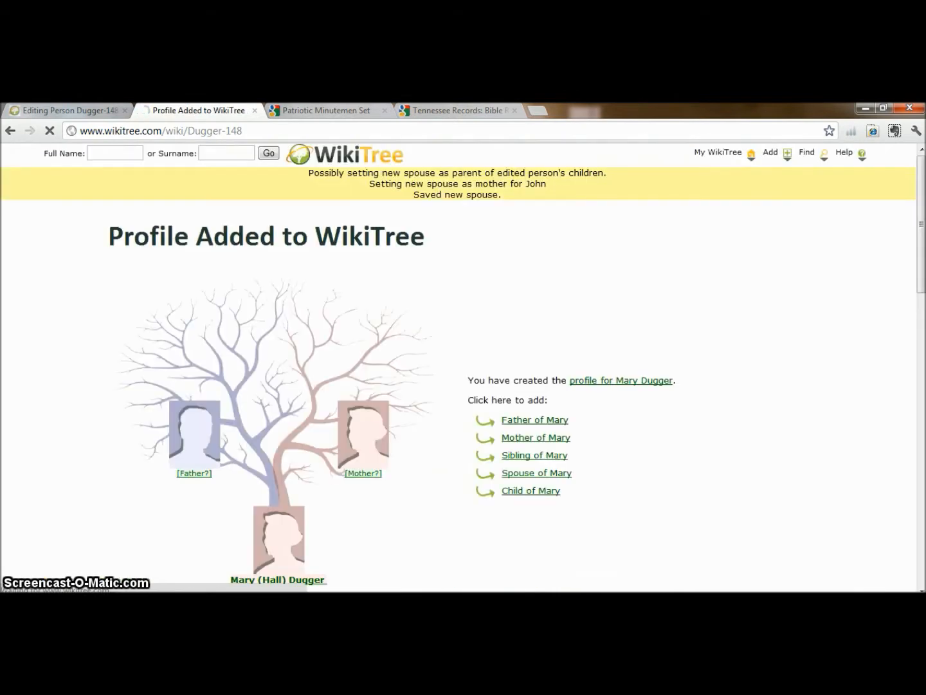
pyautogui.moveTo(922, 258); pyautogui.dragTo(923, 307)
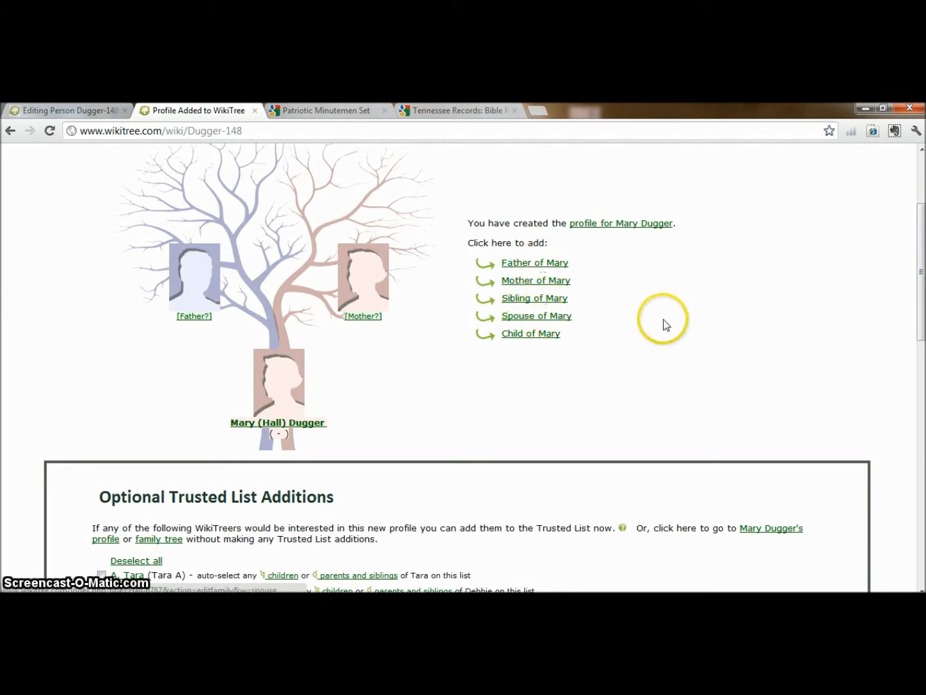
pyautogui.click(611, 224)
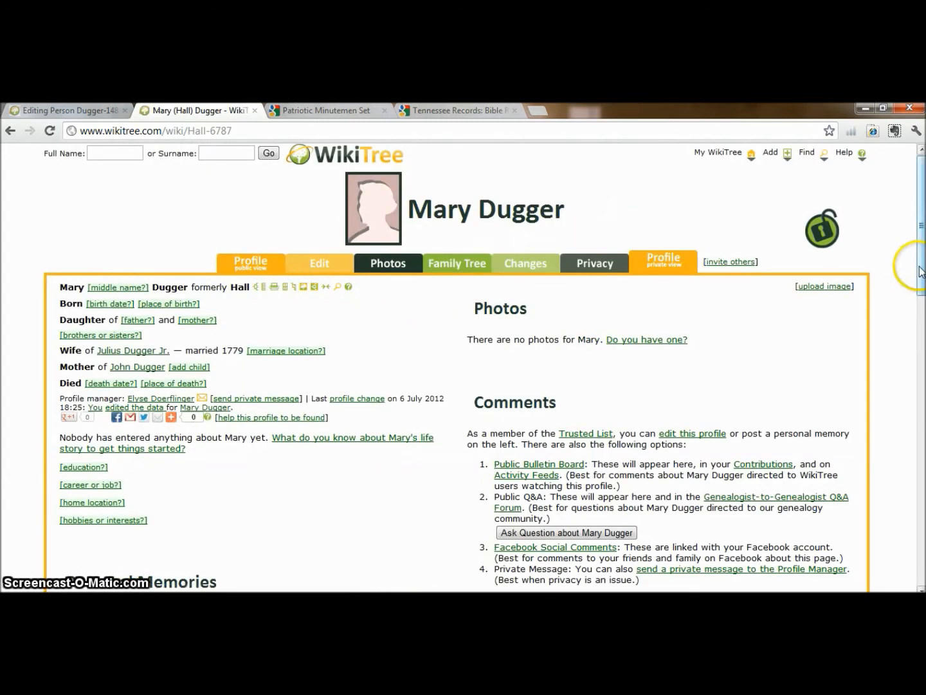
# Review the new spouse's profile, open it for editing and go to the Edit Text section
pyautogui.moveTo(920, 268); pyautogui.dragTo(921, 283)
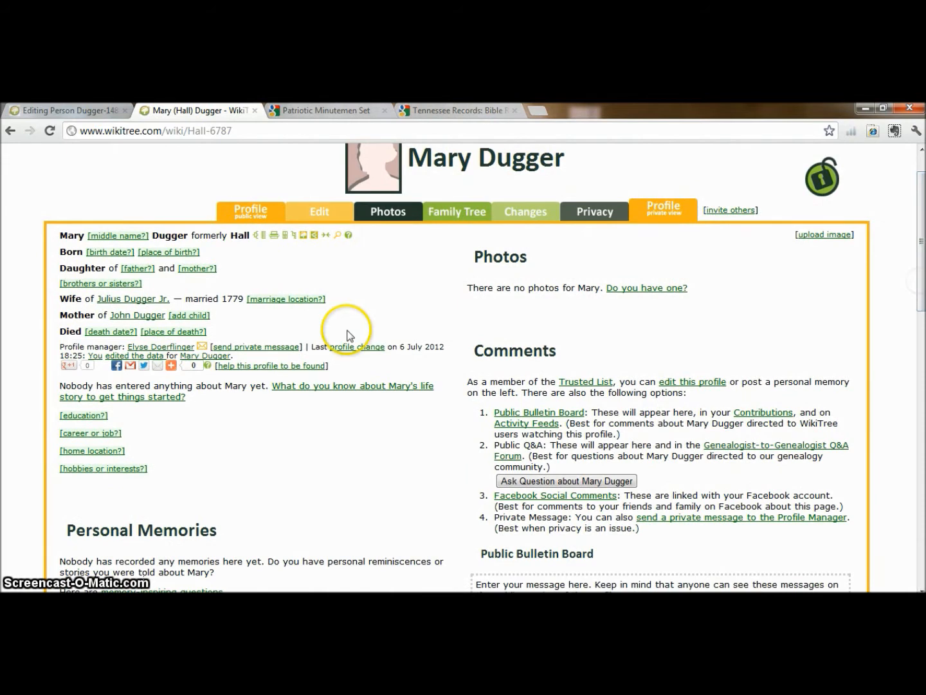
pyautogui.click(146, 271)
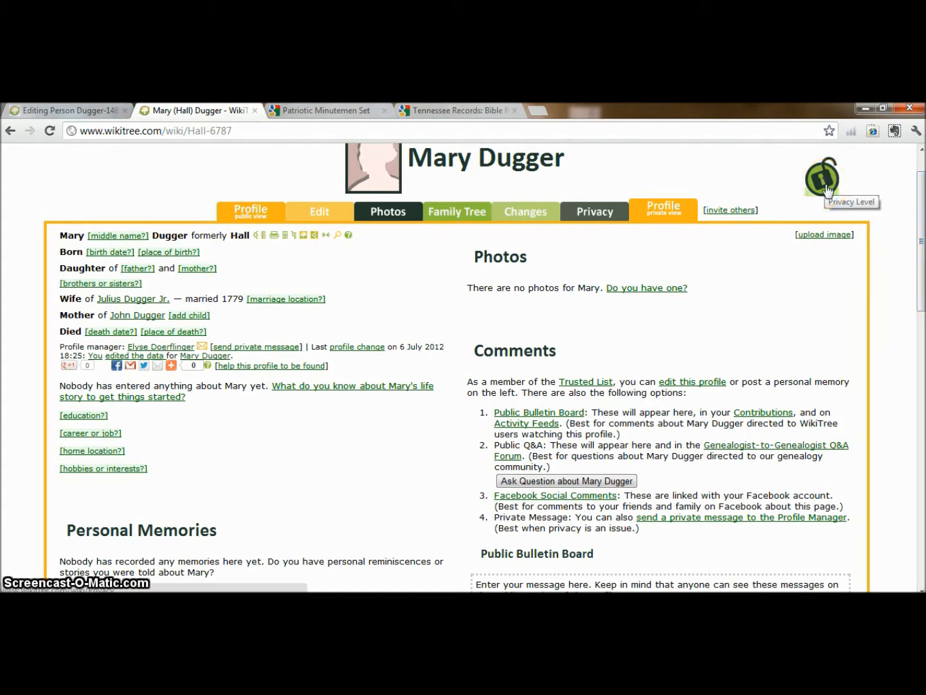
pyautogui.click(340, 214)
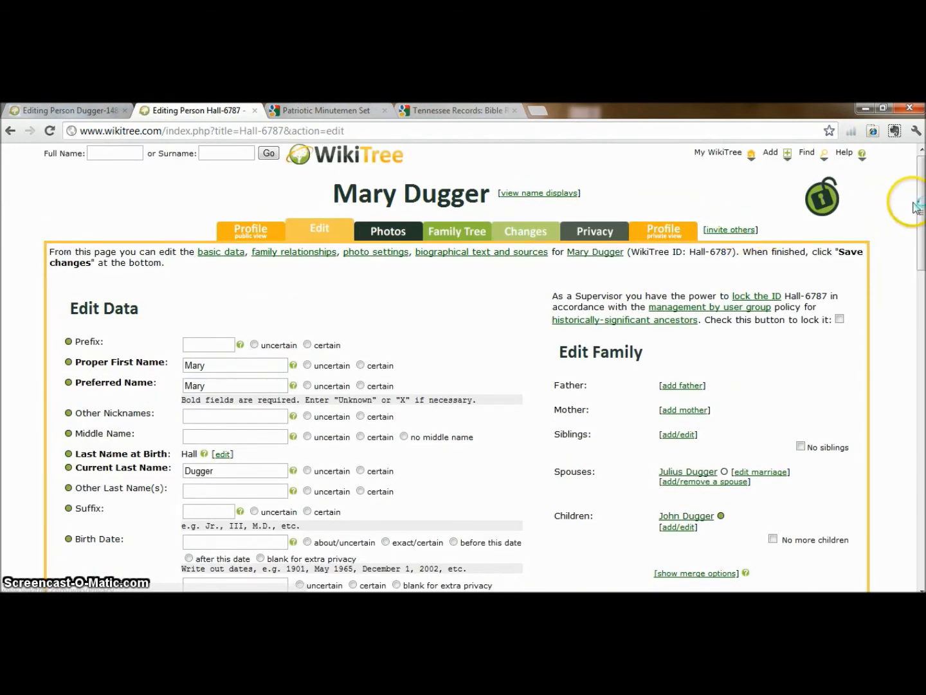
pyautogui.moveTo(916, 205); pyautogui.dragTo(915, 228)
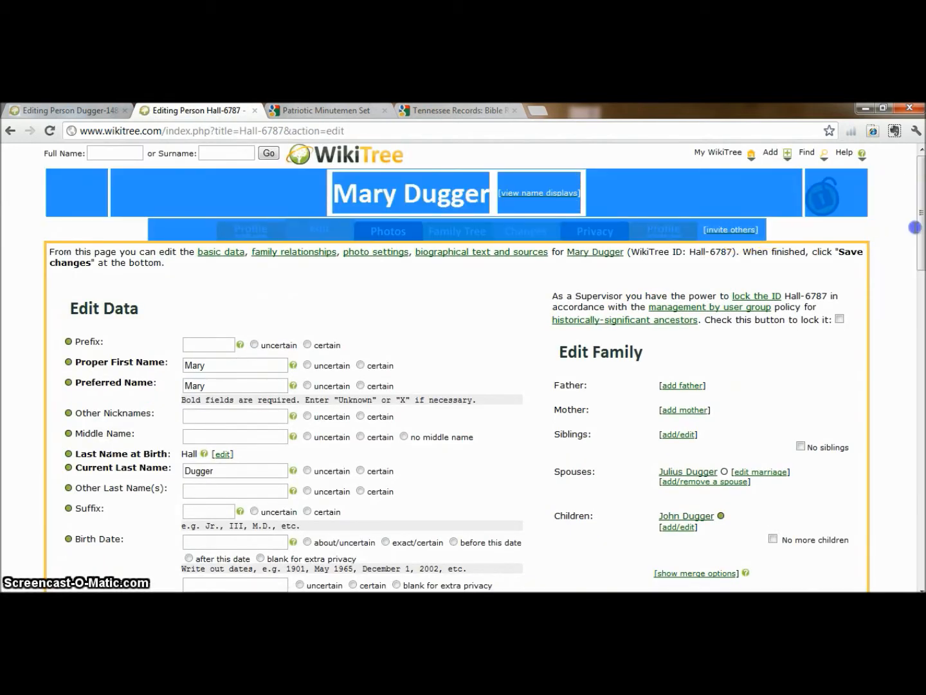
pyautogui.click(912, 219)
pyautogui.moveTo(923, 216); pyautogui.dragTo(923, 390)
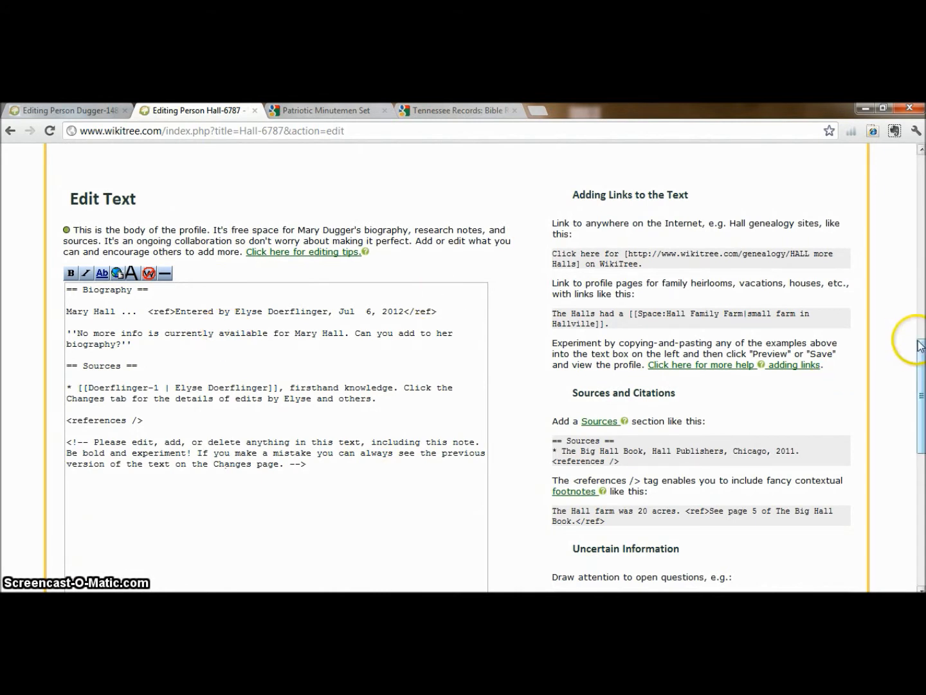
# Delete all the default biography and sources text from the spouse's Edit Text box
pyautogui.moveTo(918, 345); pyautogui.dragTo(918, 356)
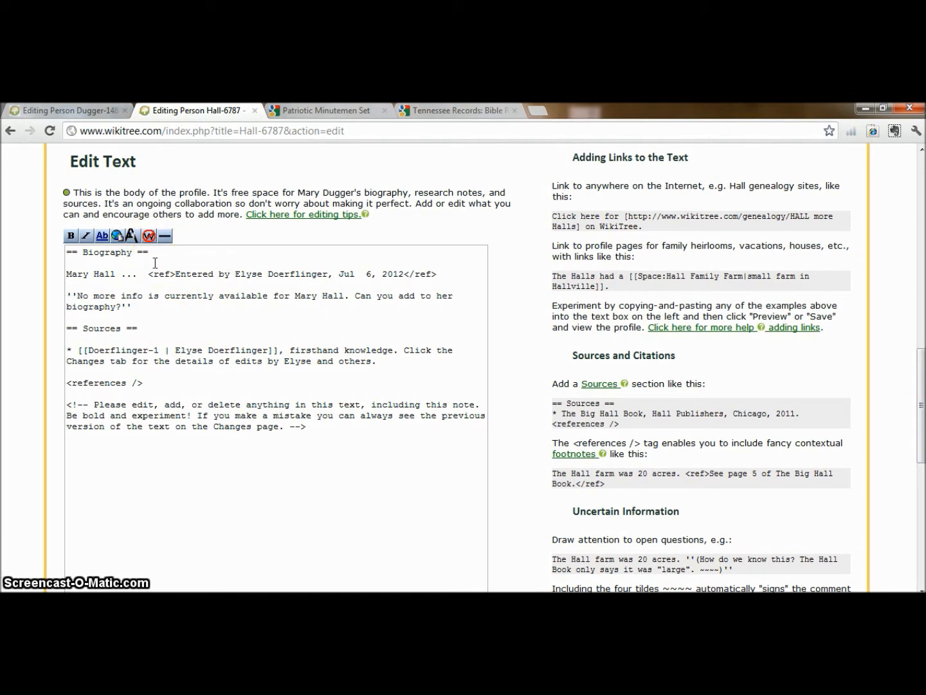
pyautogui.click(160, 356)
pyautogui.click(150, 383)
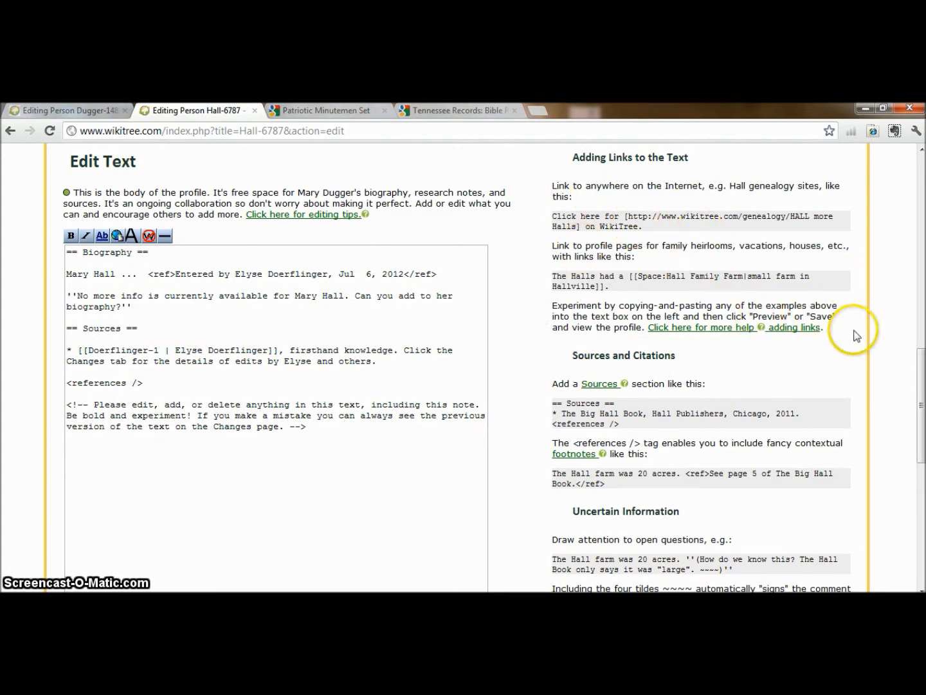
pyautogui.moveTo(924, 366)
pyautogui.mouseDown()
pyautogui.moveTo(922, 397)
pyautogui.moveTo(920, 376)
pyautogui.mouseUp()
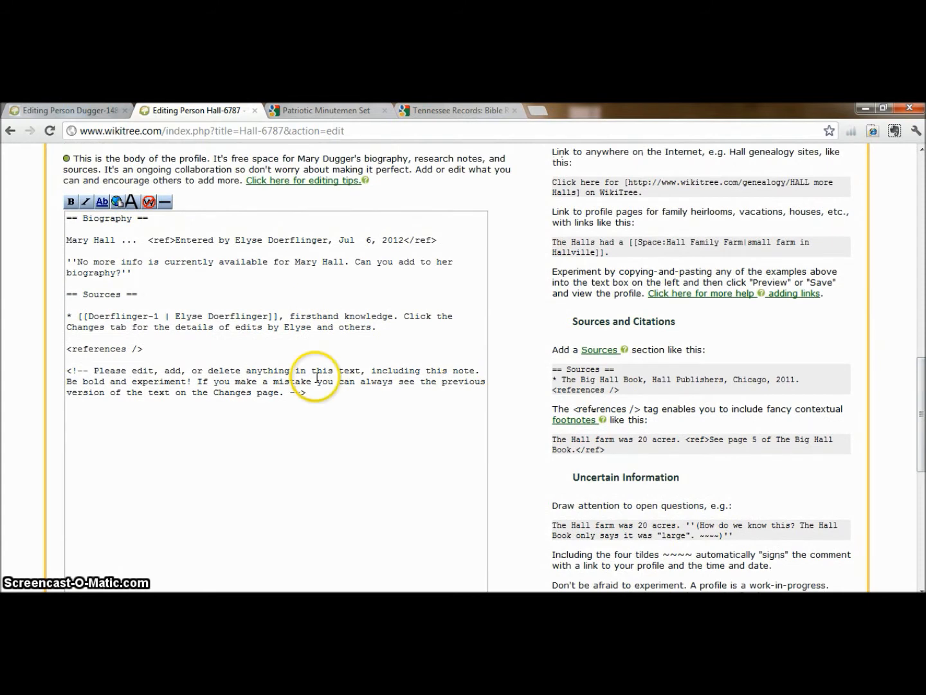
pyautogui.moveTo(308, 393); pyautogui.dragTo(62, 225)
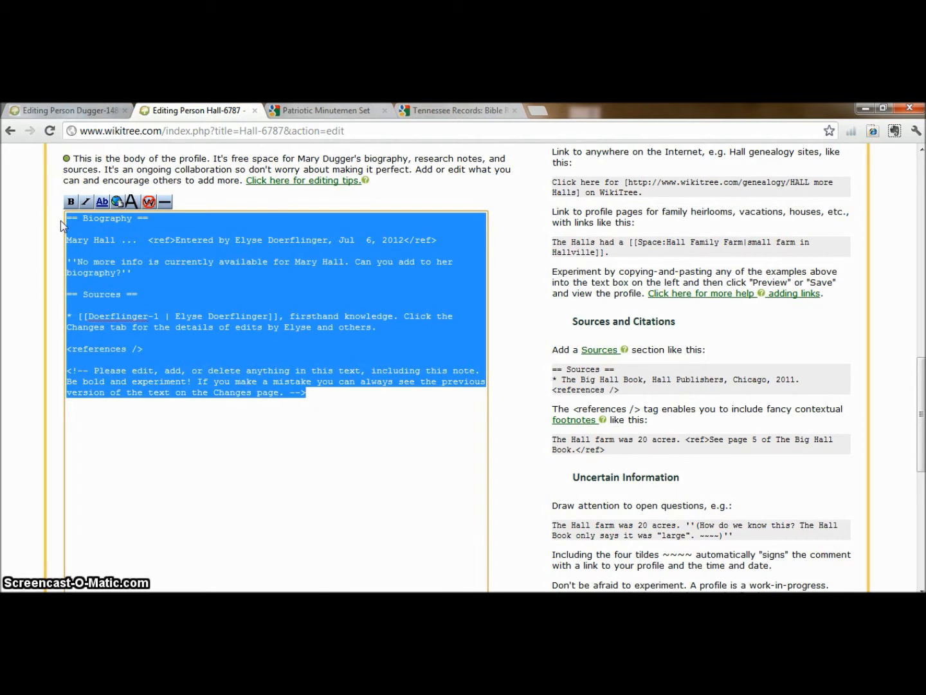
pyautogui.press('Delete')
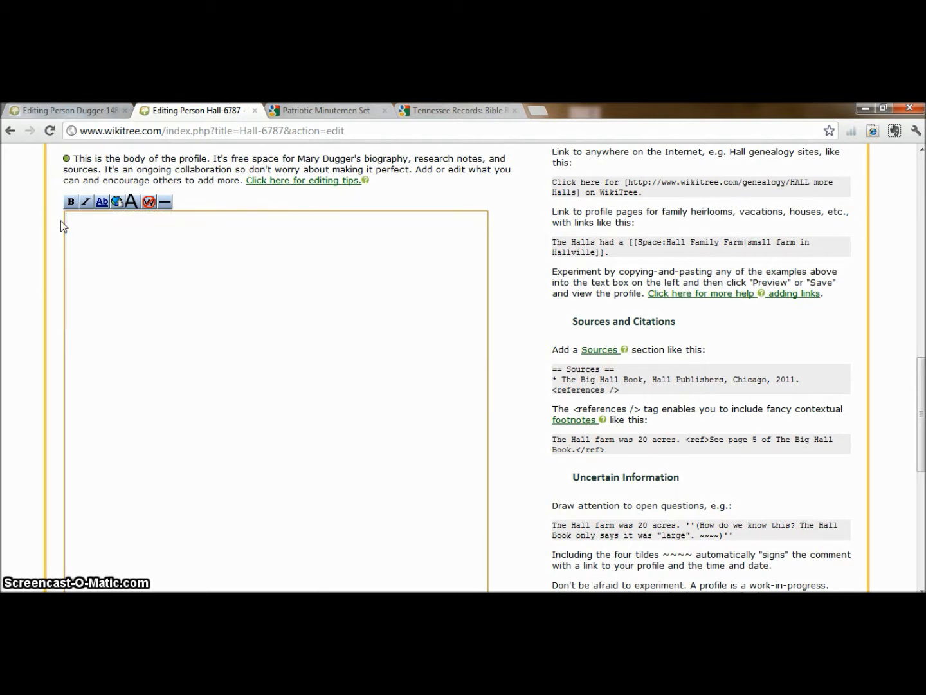
pyautogui.click(61, 221)
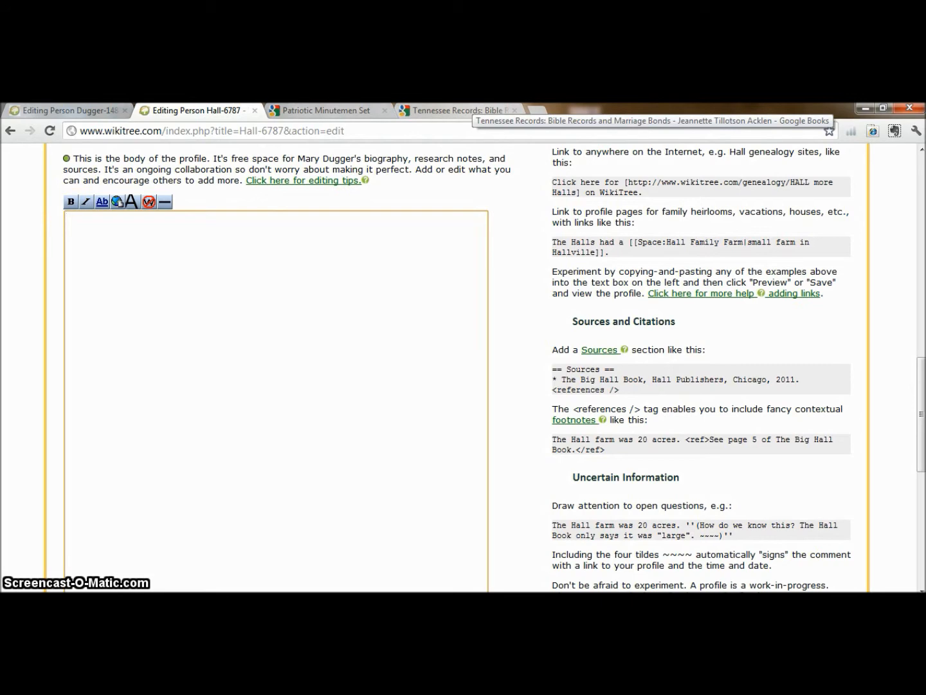
# Place the "Tennessee Records: Bible Records and Marriage Bonds" tab beside the spouse's edit tab and read the couple's entry on page 292
pyautogui.click(459, 110)
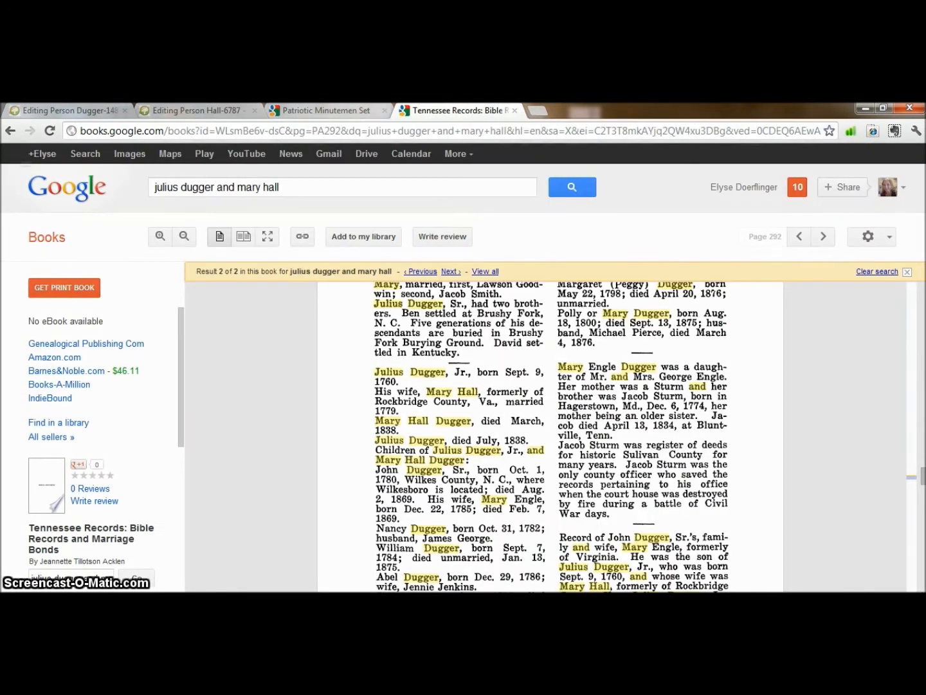
pyautogui.moveTo(458, 110); pyautogui.dragTo(328, 110)
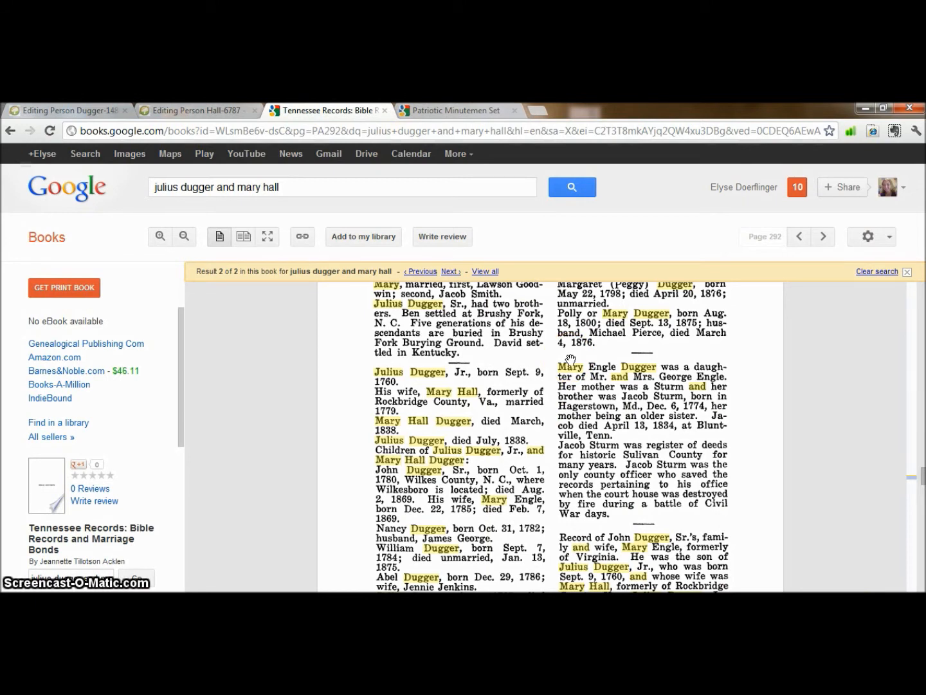
pyautogui.click(428, 397)
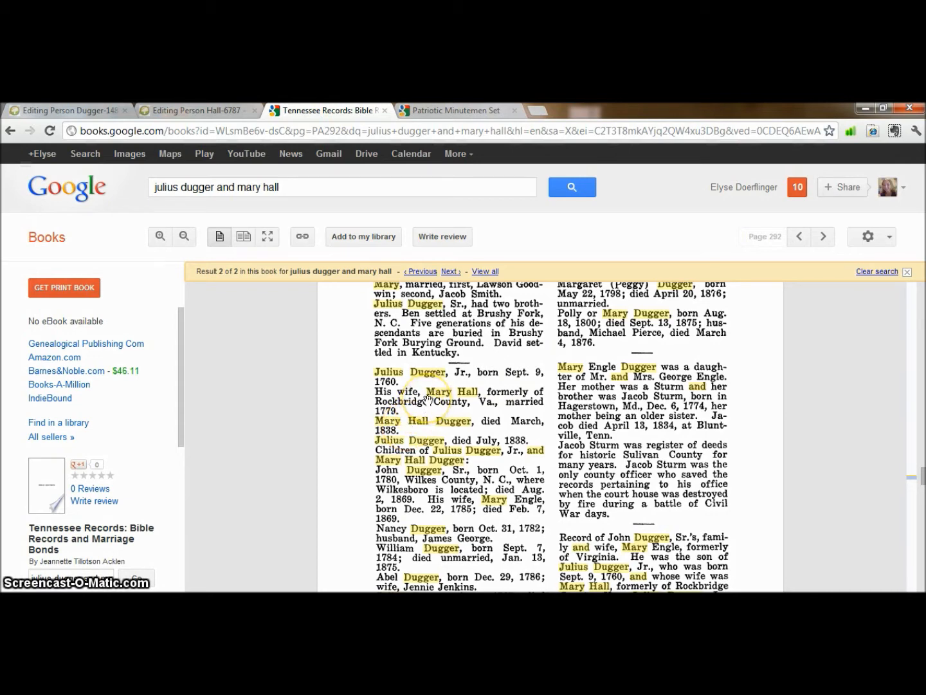
pyautogui.click(88, 259)
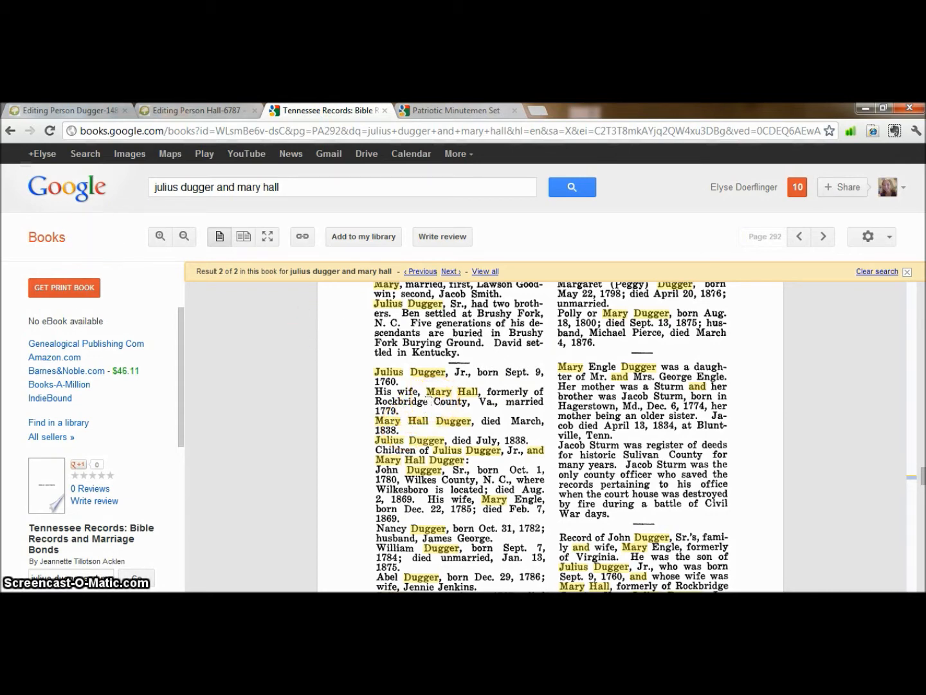
# Begin the wife's biography in the Edit Text box with "According to the book Tennessee Records: Bible and"
pyautogui.click(193, 110)
pyautogui.click(179, 357)
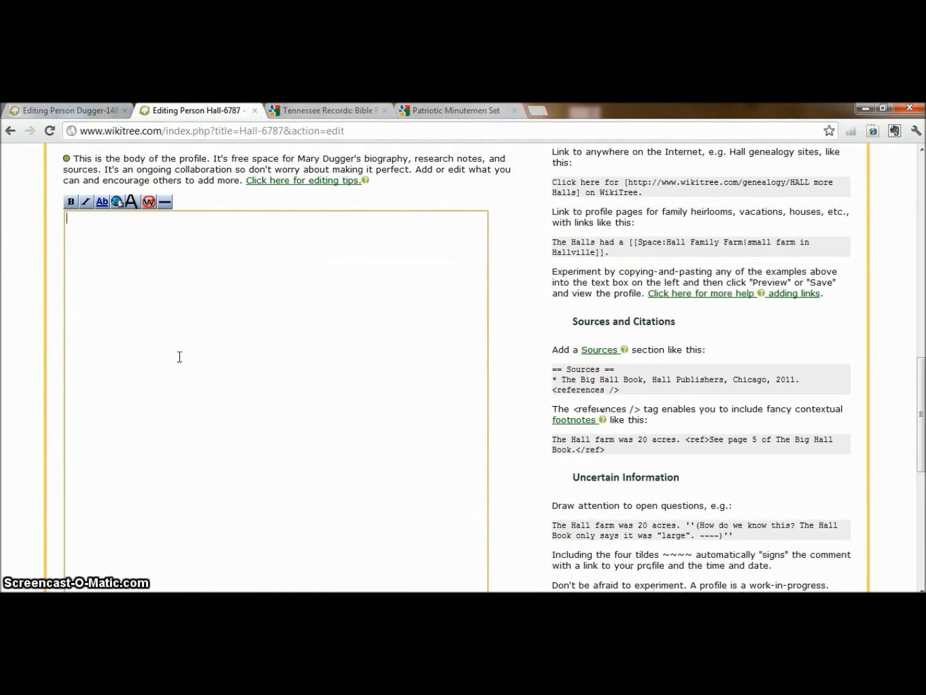
pyautogui.write('Accord')
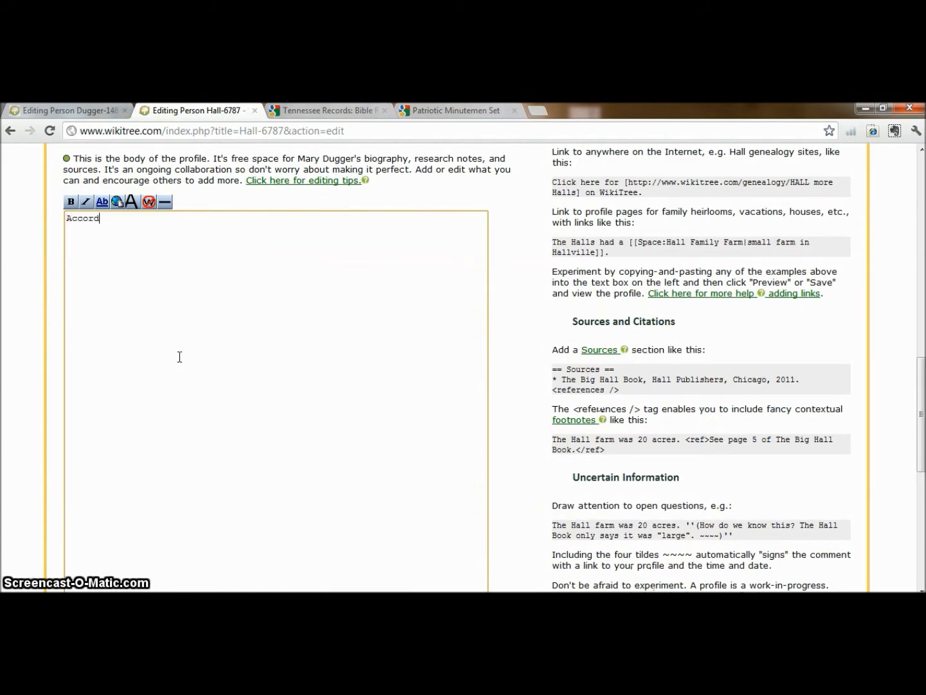
pyautogui.write('ing to ')
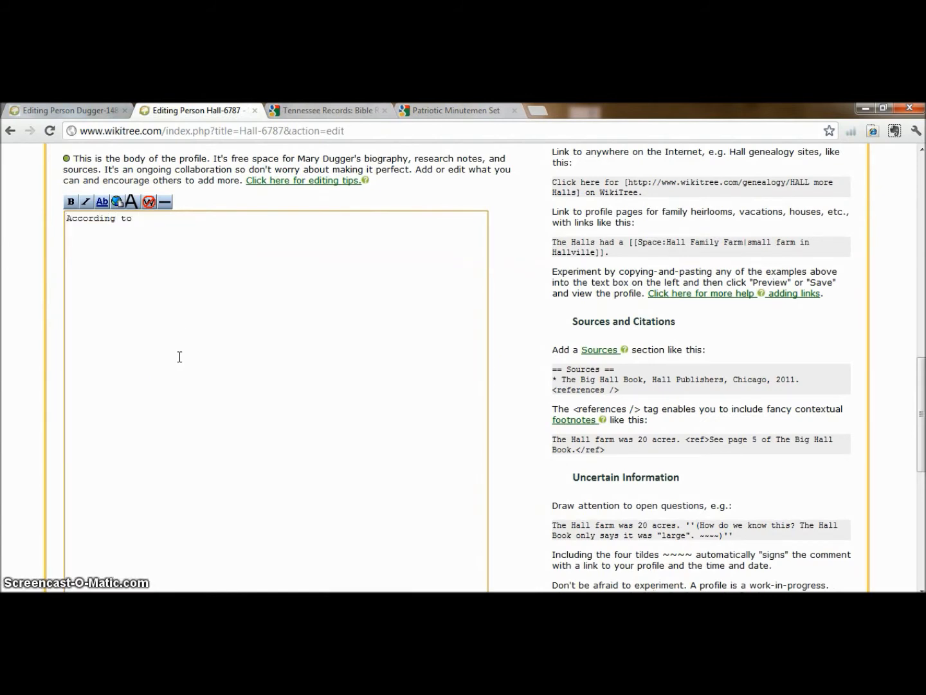
pyautogui.write('the book Tennessee Recor')
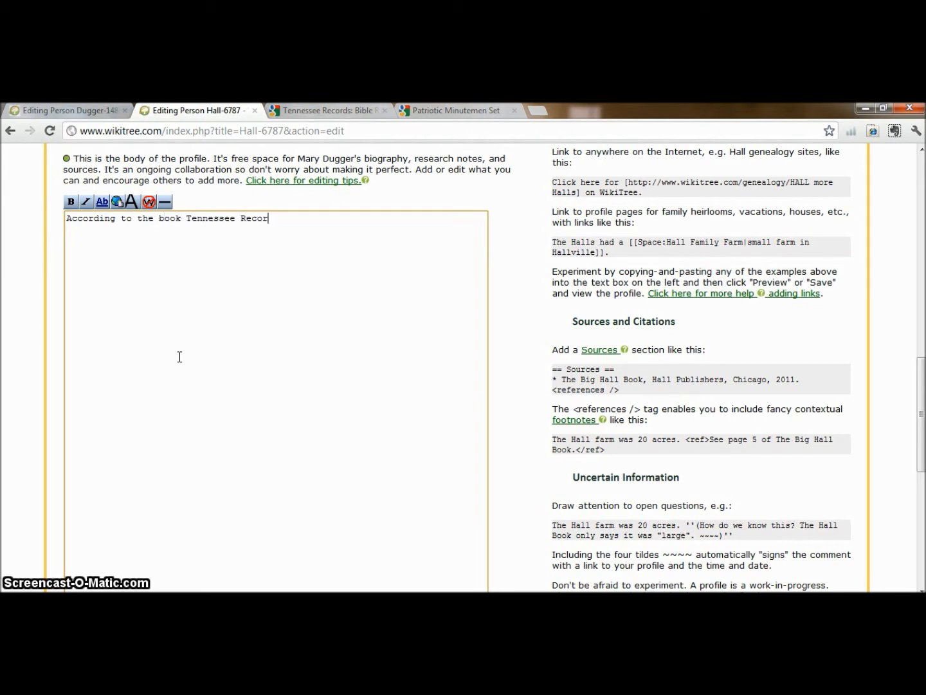
pyautogui.write('ds: Bible and')
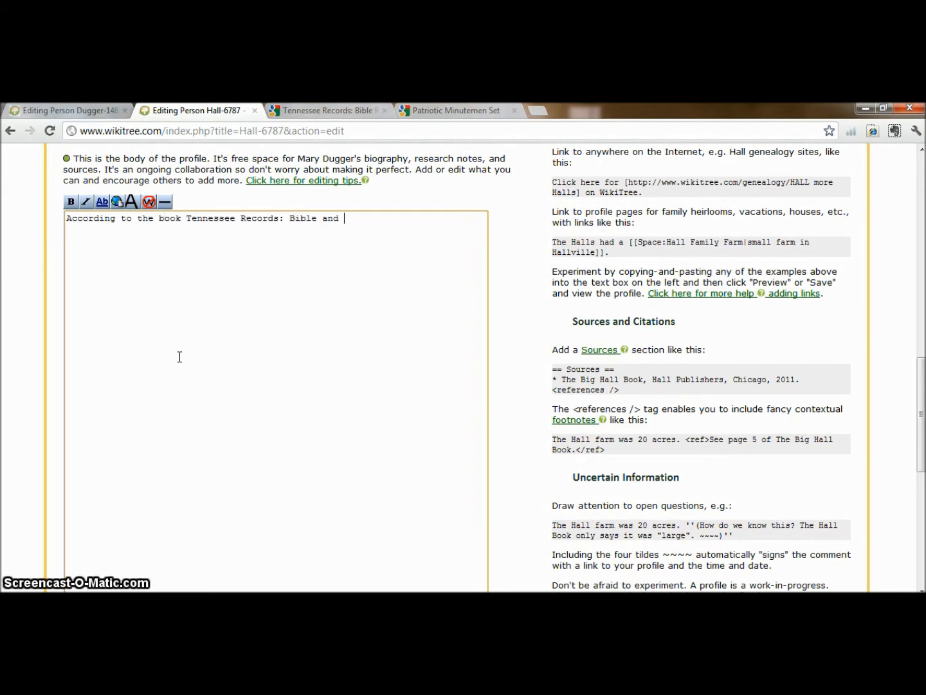
# Check the book's title in Google Books and correct its ending in the biography to "Bible Records and Marriage Bonds,"
pyautogui.click(315, 110)
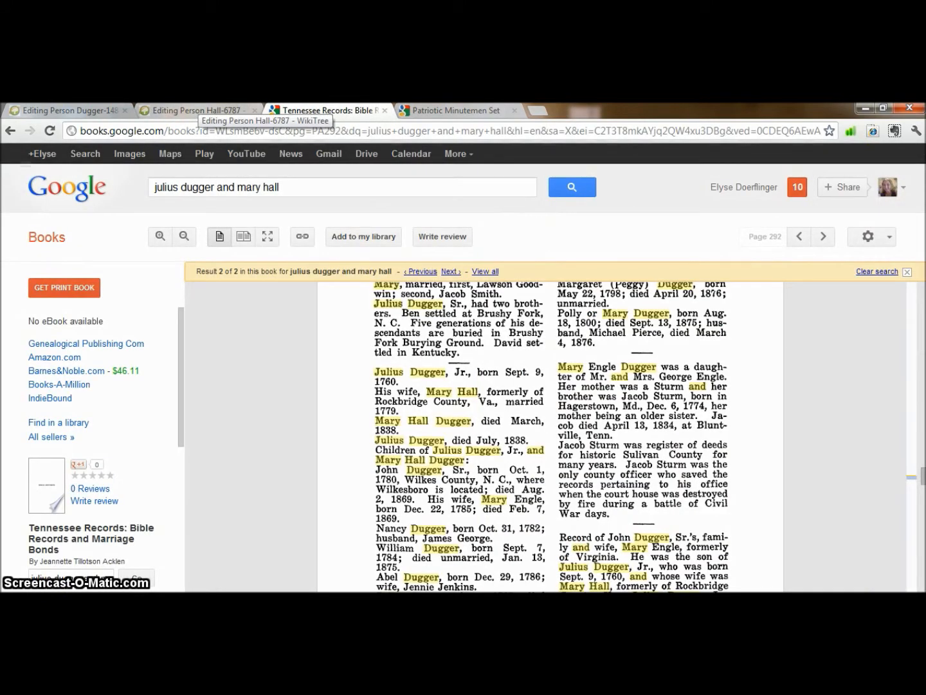
pyautogui.click(193, 110)
pyautogui.press('BackSpace')
pyautogui.press('BackSpace')
pyautogui.press('BackSpace')
pyautogui.press('BackSpace')
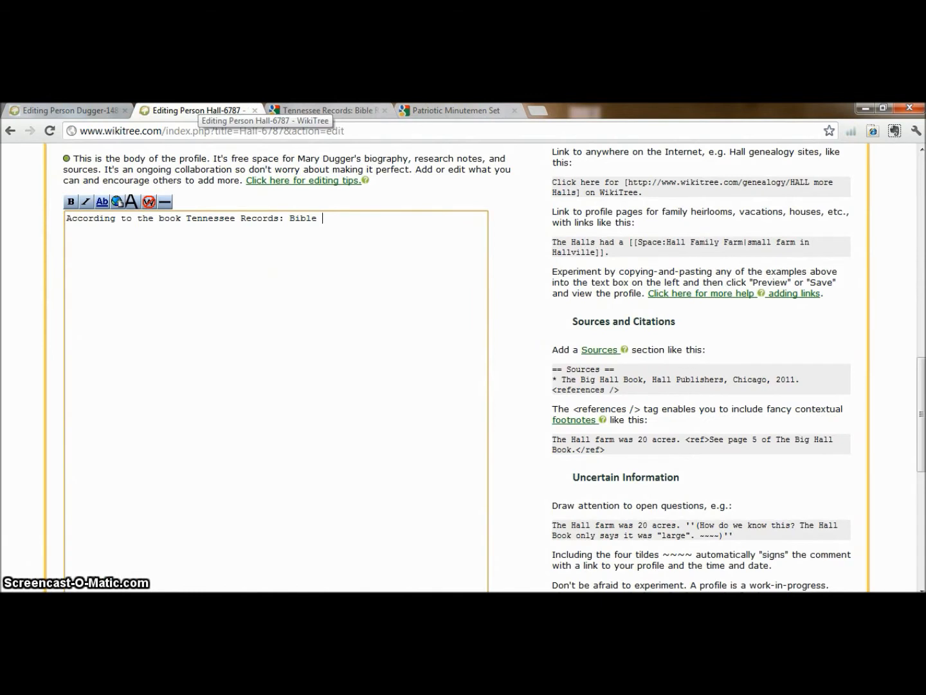
pyautogui.write('Records and Ma')
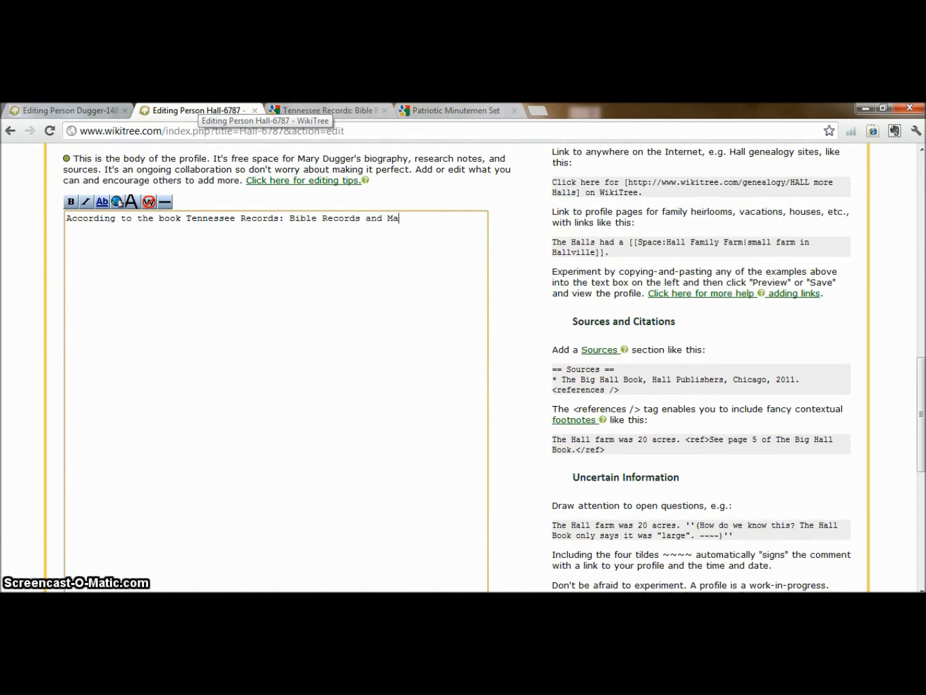
pyautogui.write('rriage Bonds,')
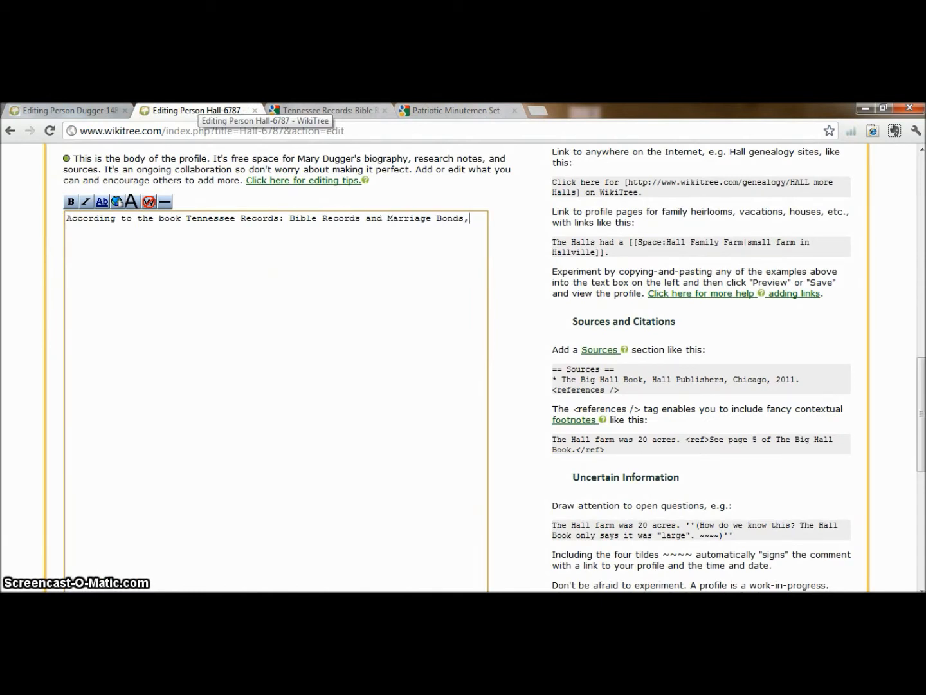
# Continue the biography sentence with the wife's maiden name, "formerly of Rockbridge County, Virgina, is the wife of" and the husband's full name
pyautogui.write(' Mary Hall, form')
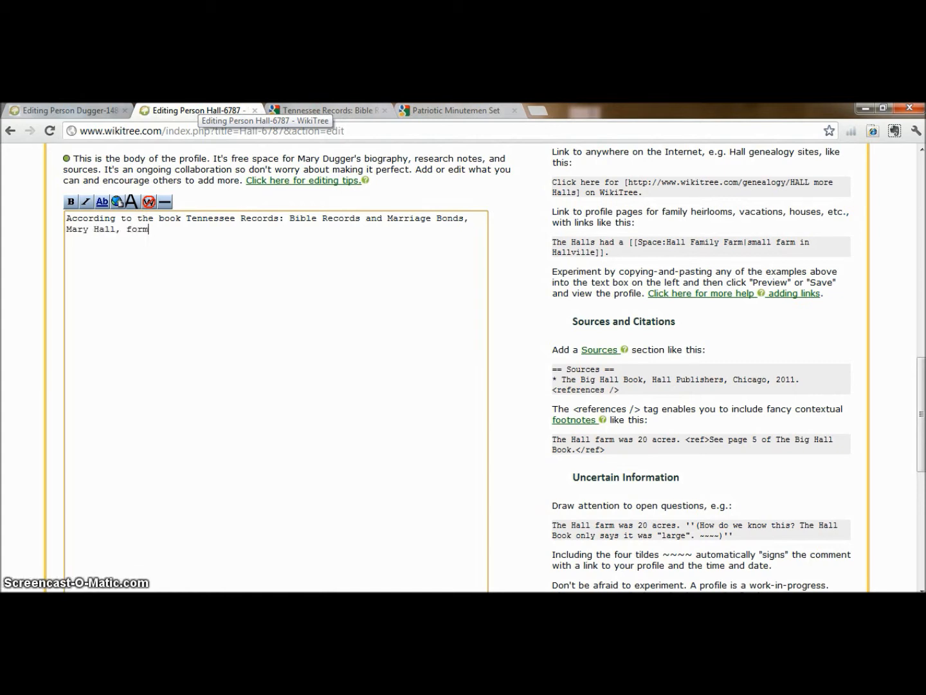
pyautogui.write('erly of Rockbr')
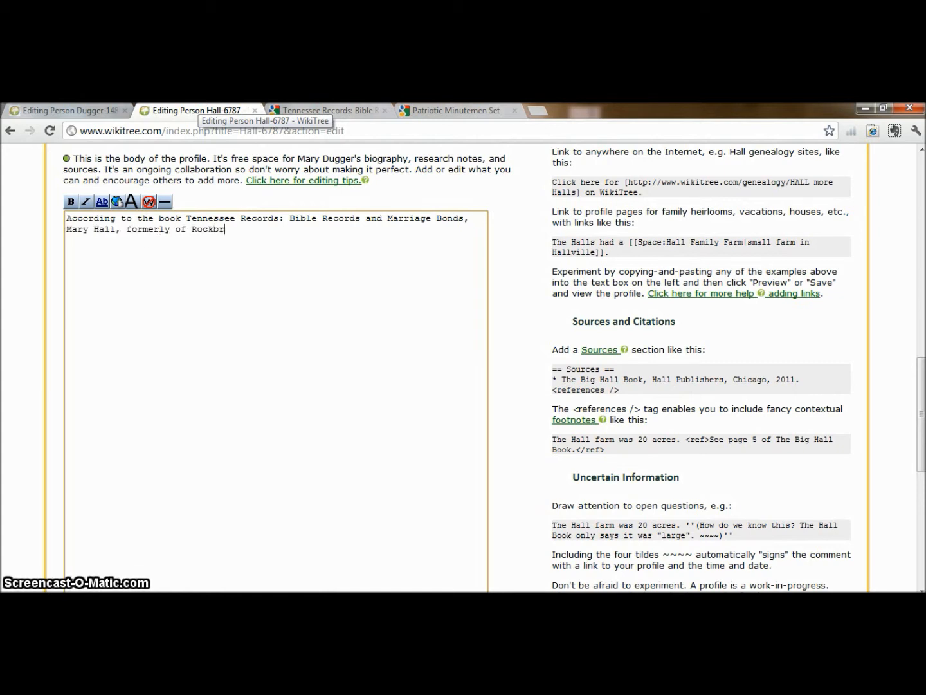
pyautogui.write('igdge')
pyautogui.press('BackSpace')
pyautogui.write('County,')
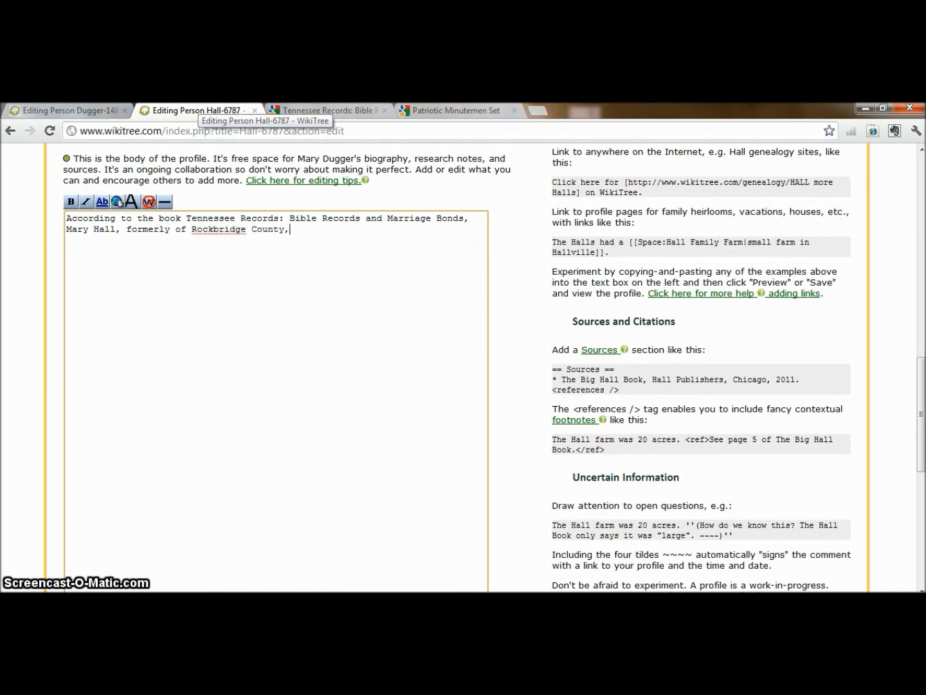
pyautogui.write(' Virgina, is the wife ')
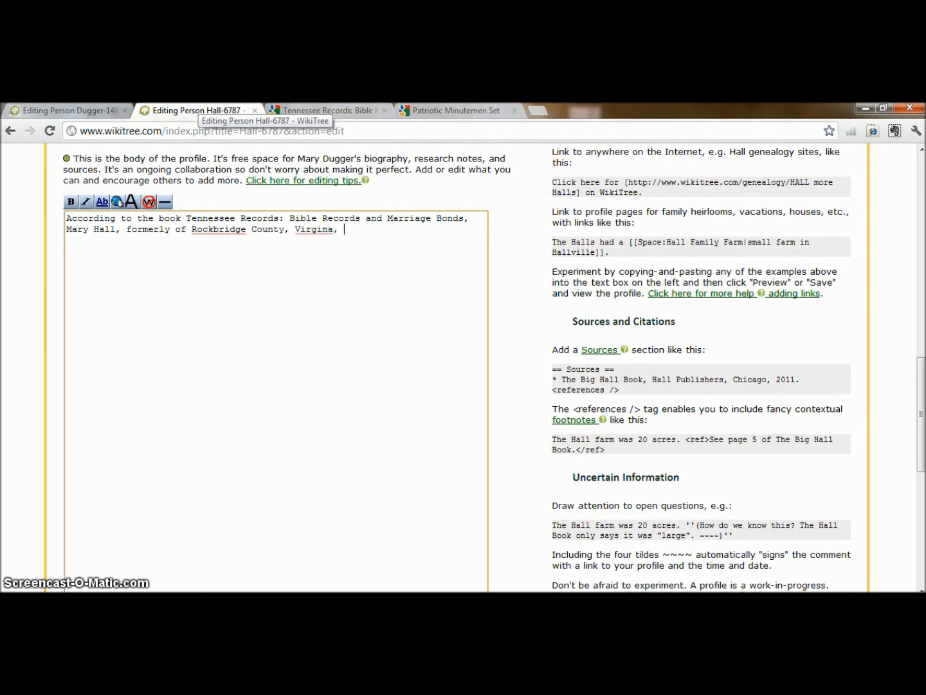
pyautogui.write('of Julius Dugger.')
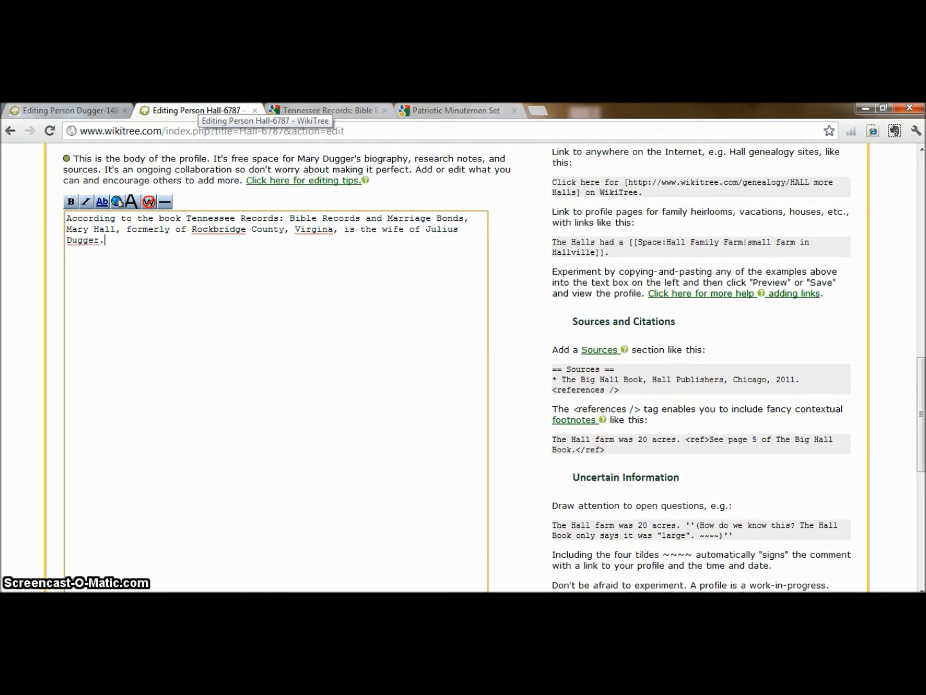
pyautogui.moveTo(201, 112); pyautogui.dragTo(231, 183)
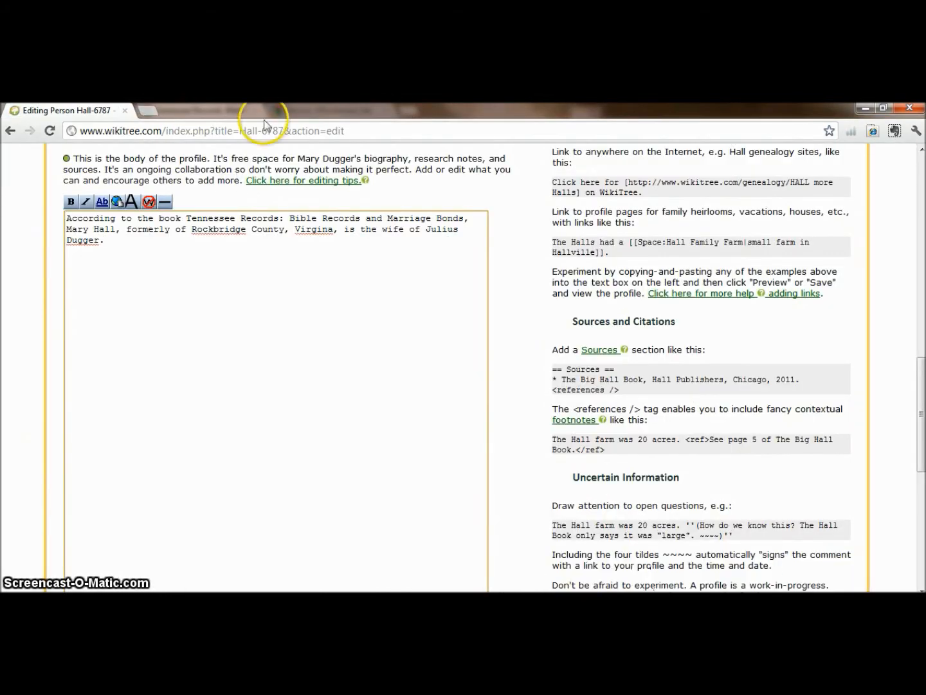
pyautogui.click(107, 122)
pyautogui.moveTo(107, 121); pyautogui.dragTo(187, 110)
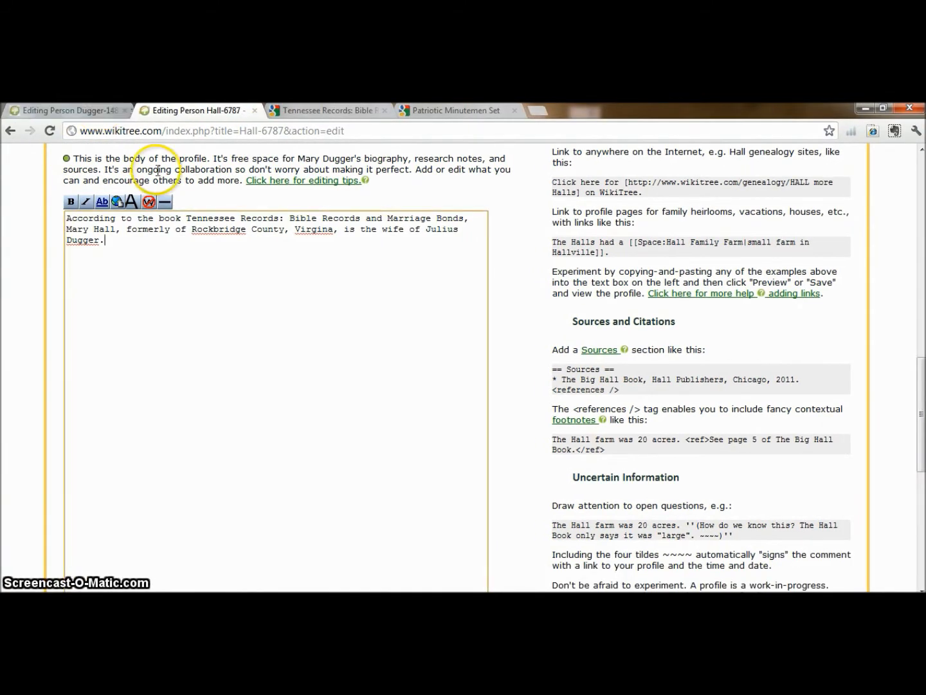
# Insert an opening link bracket before the husband's name and look up his WikiTree ID in his private-view profile's address
pyautogui.click(425, 225)
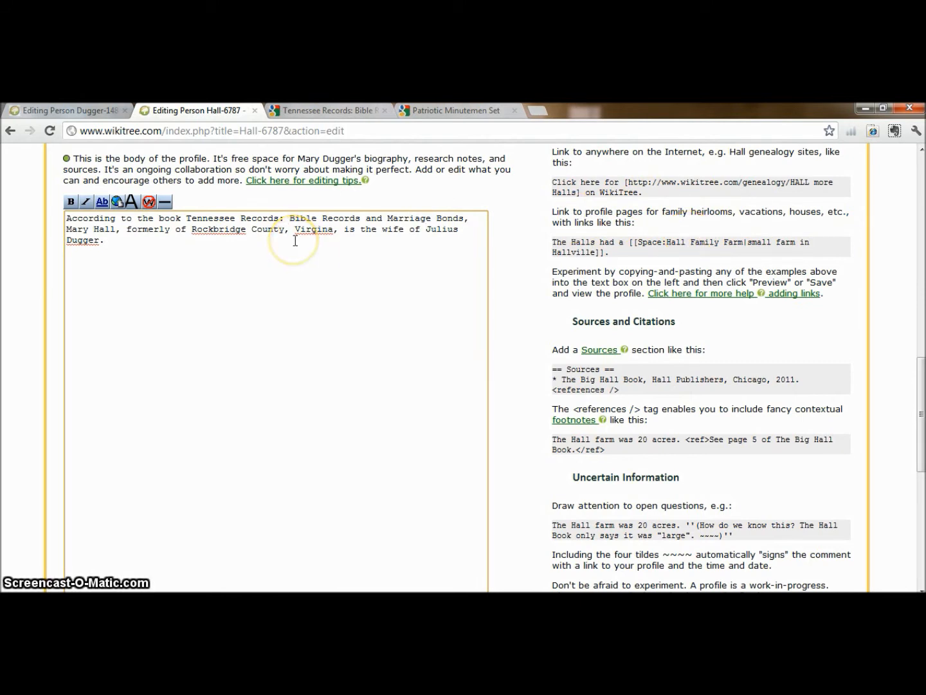
pyautogui.write('[')
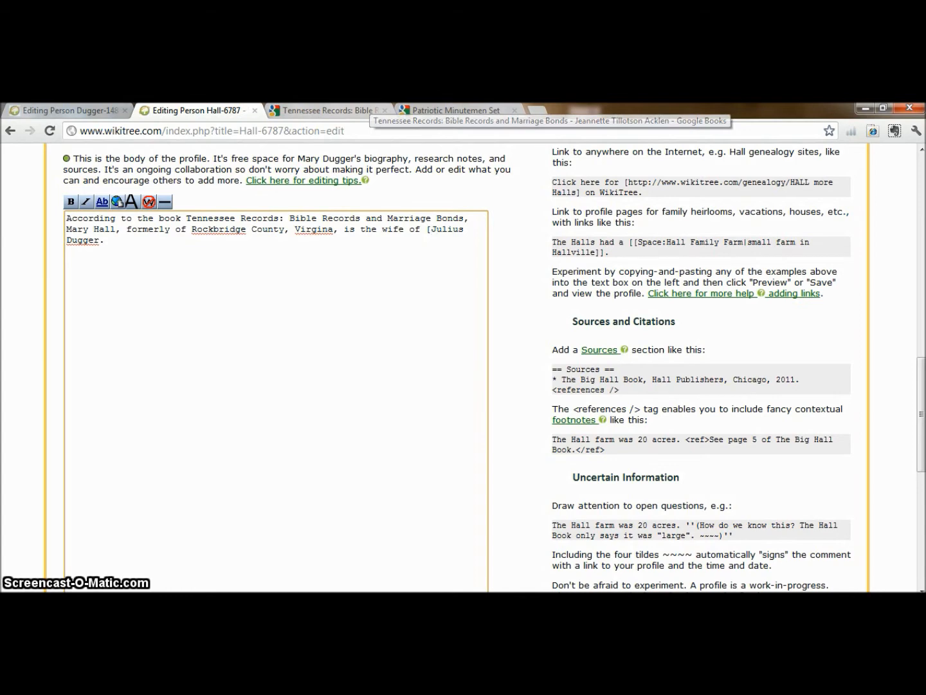
pyautogui.click(97, 110)
pyautogui.click(419, 212)
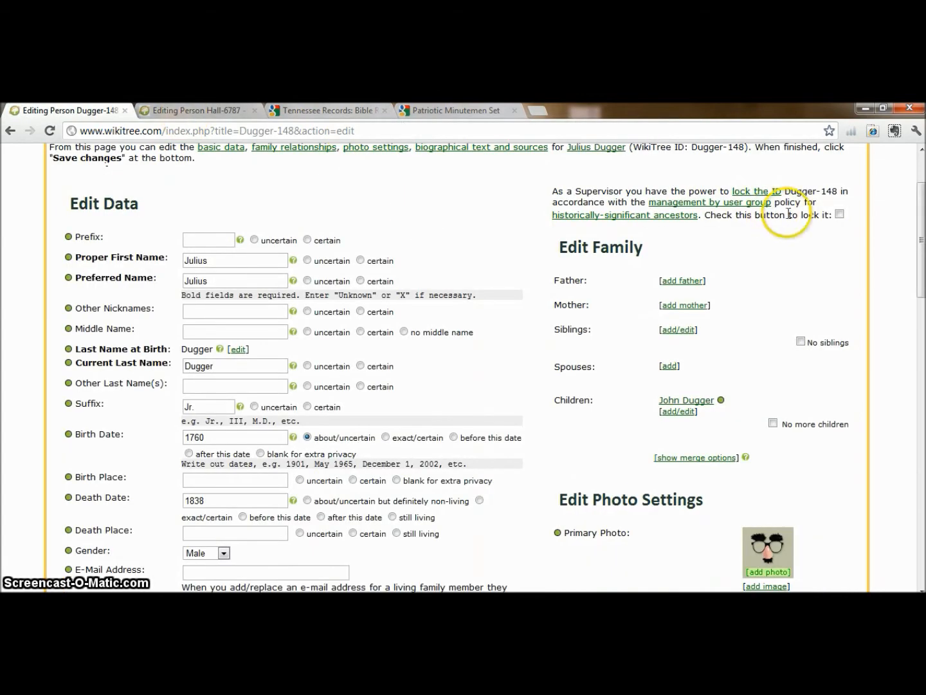
pyautogui.scroll(2, 911, 225)
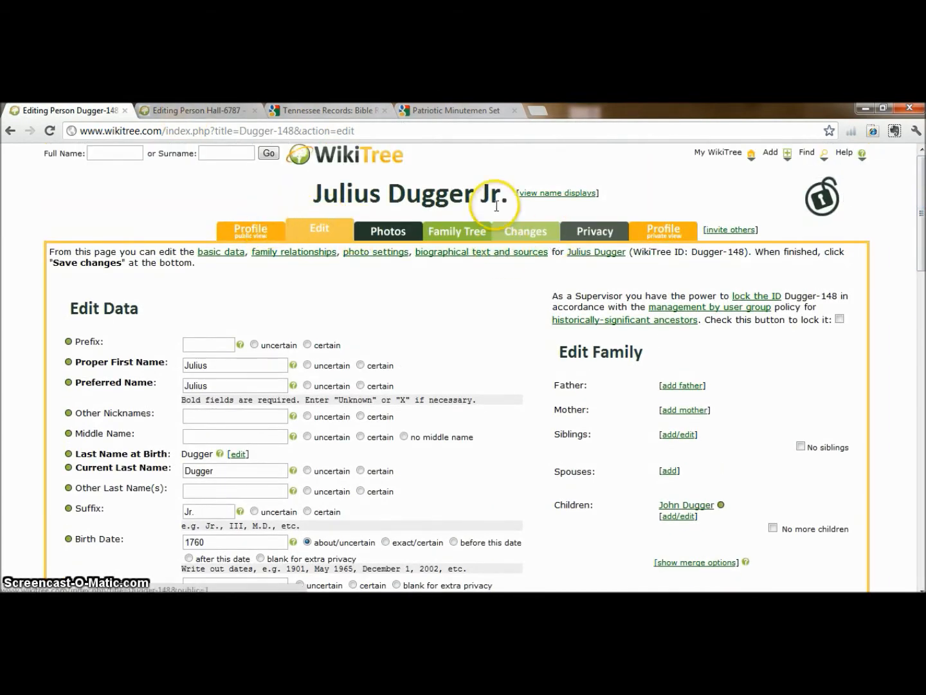
pyautogui.click(663, 229)
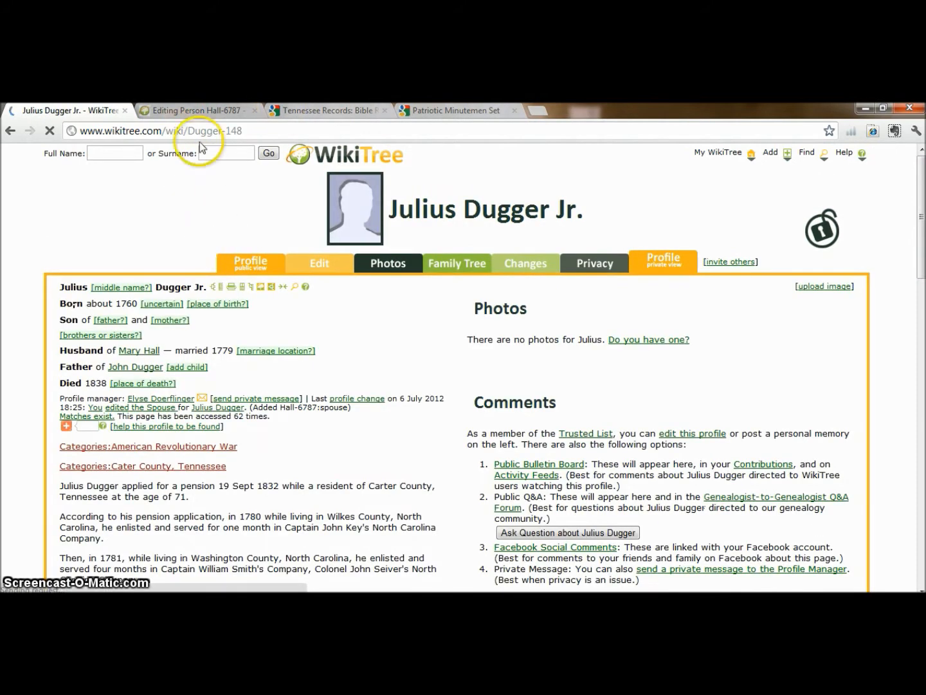
pyautogui.moveTo(187, 130); pyautogui.dragTo(243, 130)
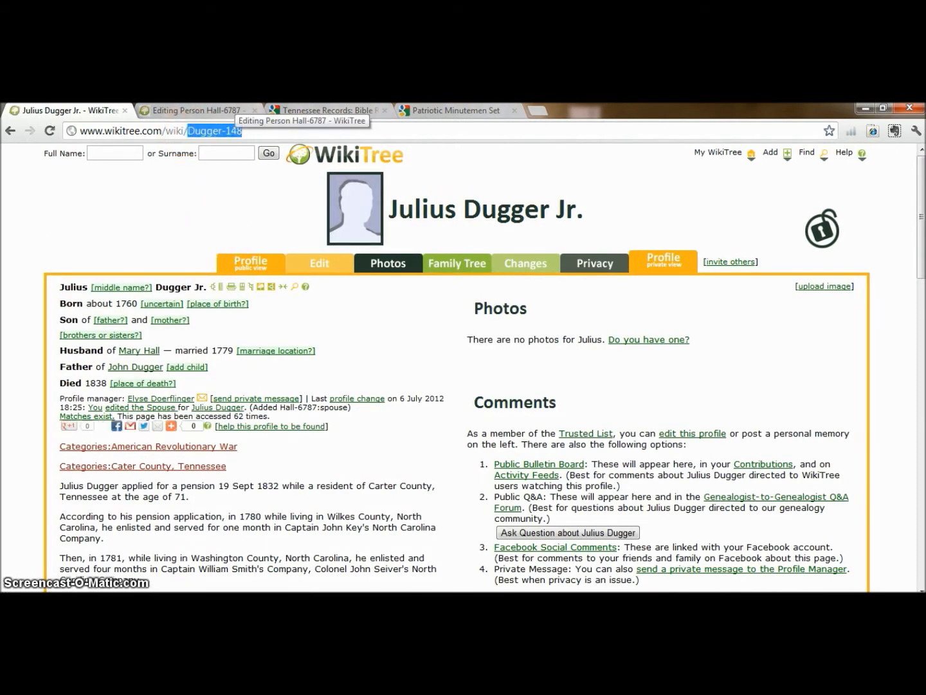
# Complete the link in the wife's biography with the husband's WikiTree ID, a pipe before his name and a closing bracket after it
pyautogui.click(222, 110)
pyautogui.write('Dugger-')
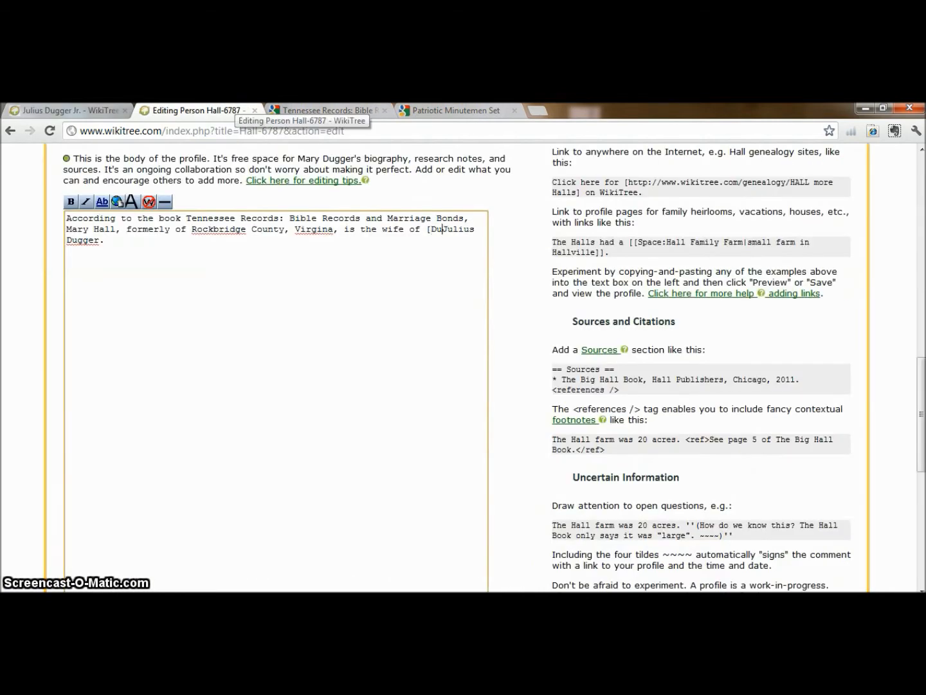
pyautogui.write('148')
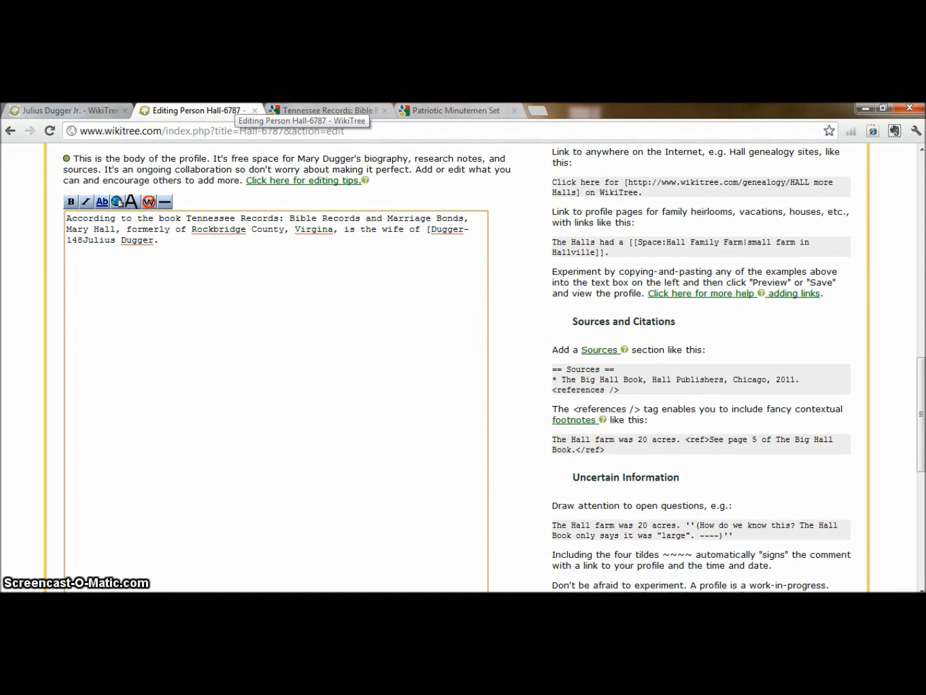
pyautogui.write('|')
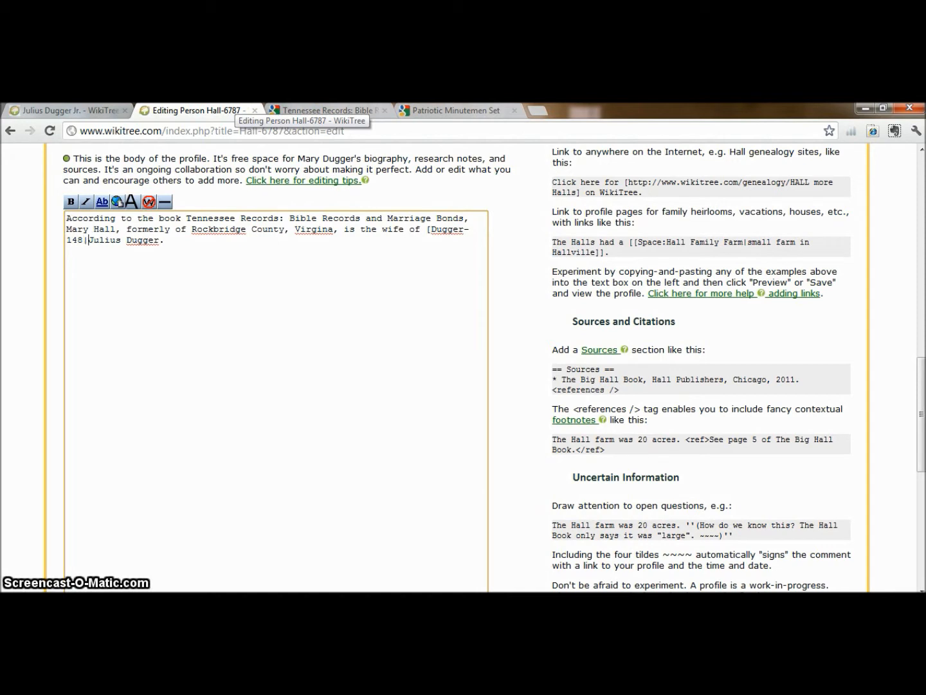
pyautogui.press('Right')
pyautogui.press('Right')
pyautogui.press('Right')
pyautogui.press('Right')
pyautogui.press('Right')
pyautogui.press('Right')
pyautogui.press('Right')
pyautogui.write(']')
# Add a sentence after the link saying the couple "were married about 1779.", checking the year in the Tennessee Records book
pyautogui.click(211, 244)
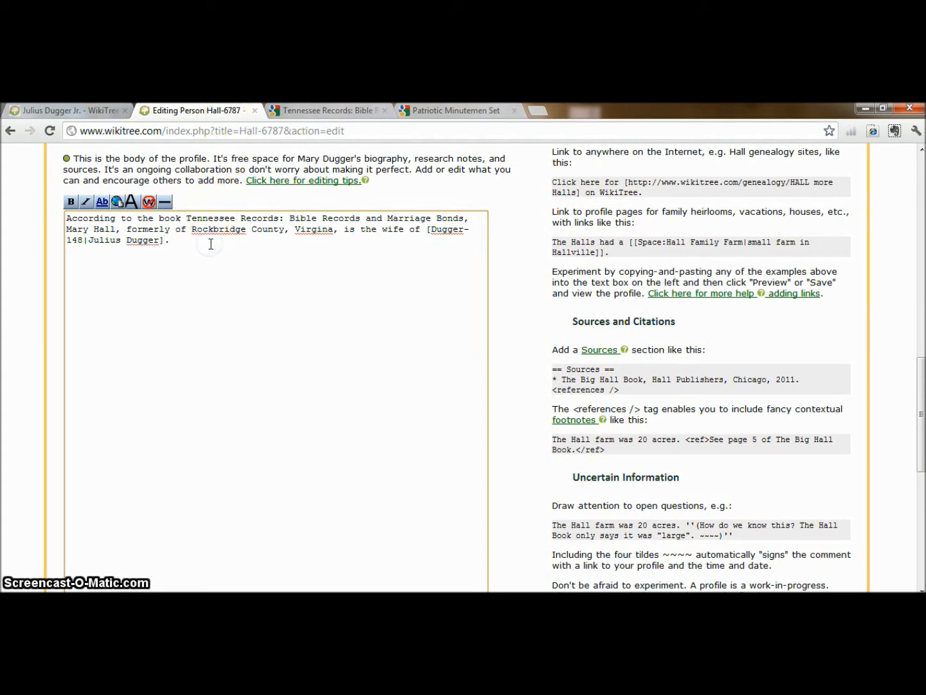
pyautogui.press('Return')
pyautogui.press('Return')
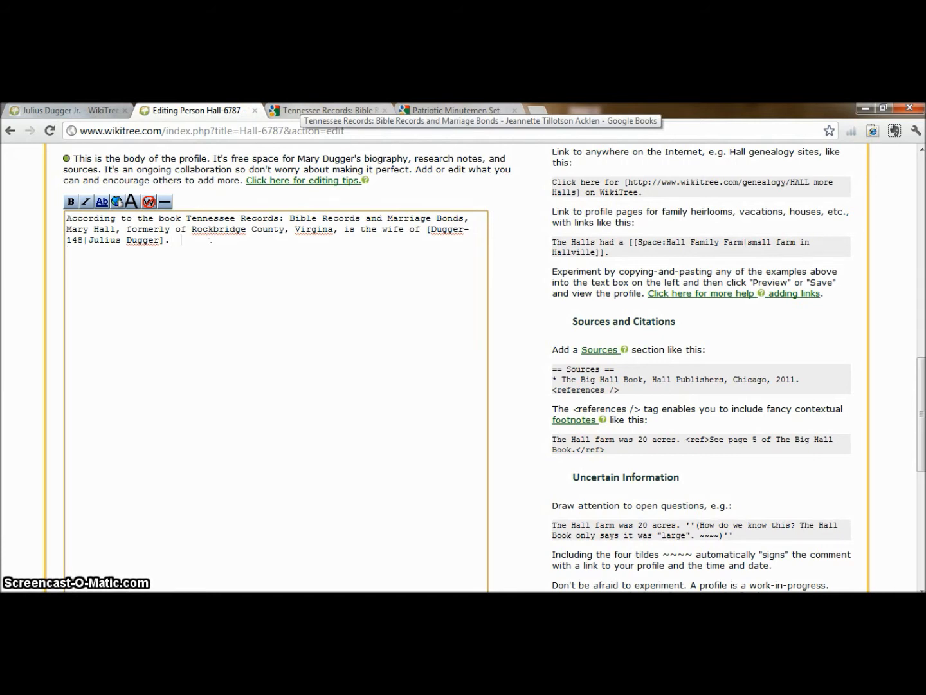
pyautogui.write('Juli')
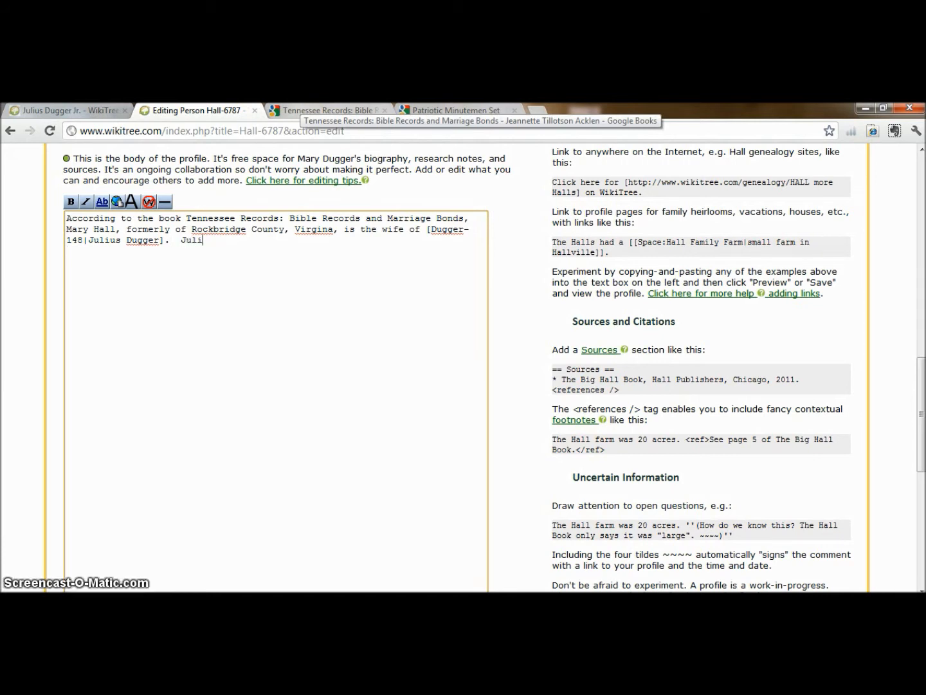
pyautogui.write('us and Mary were married')
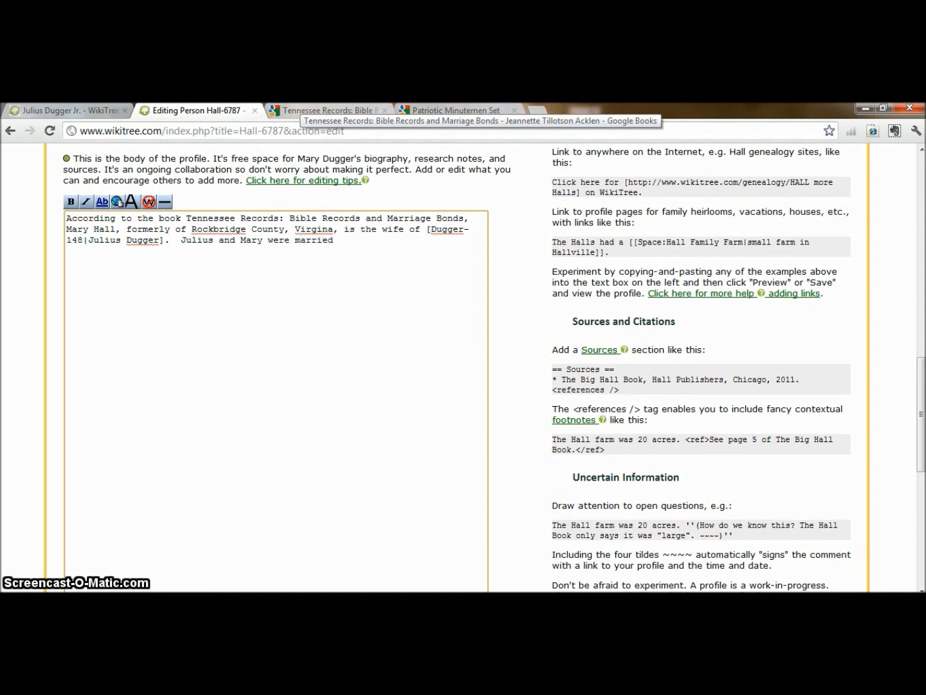
pyautogui.click(325, 110)
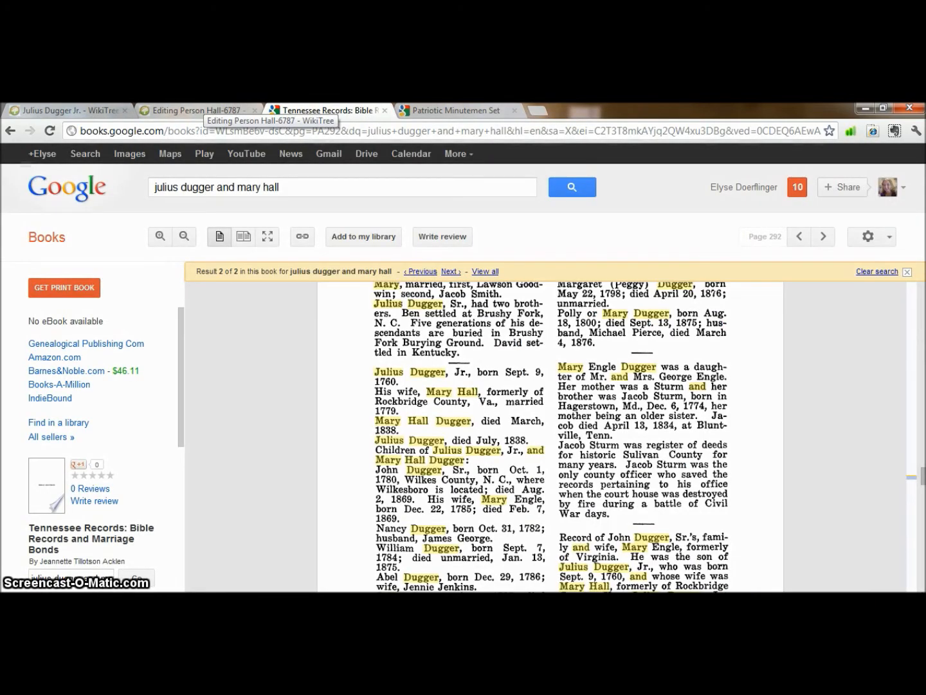
pyautogui.click(205, 110)
pyautogui.write('abou')
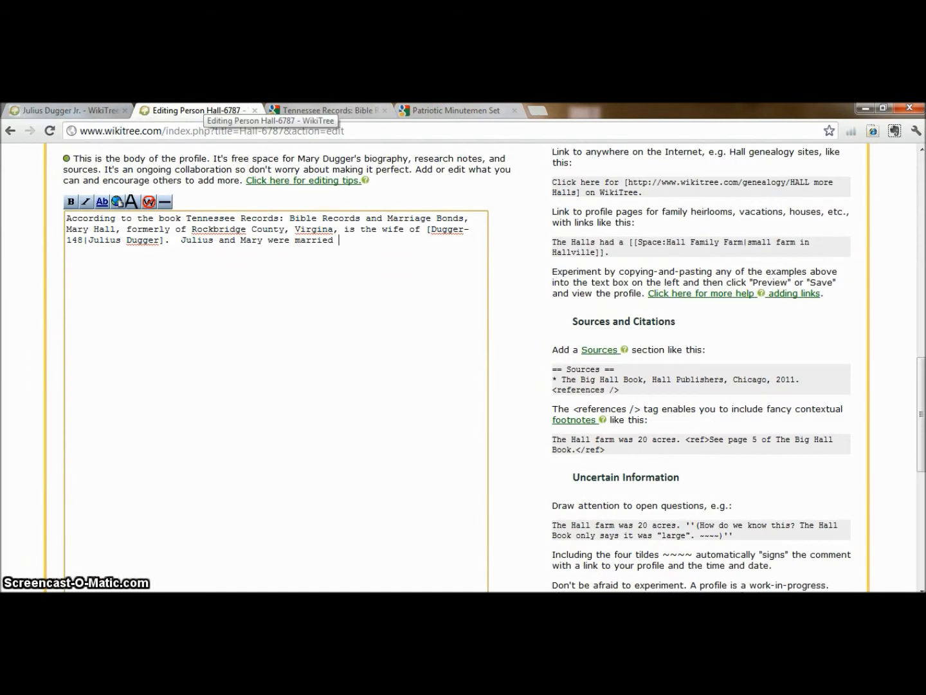
pyautogui.write('t 1779.')
# Add a "== Sources ==" heading below the biography text and start a bulleted line beneath it
pyautogui.press('Return')
pyautogui.write('== Sour')
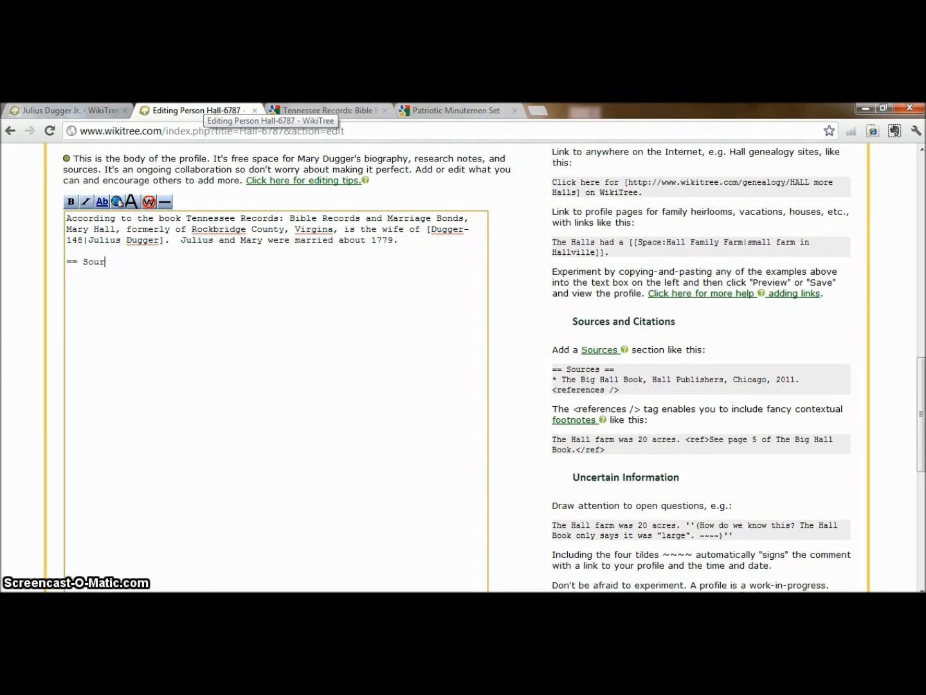
pyautogui.write('ces')
pyautogui.write('*')
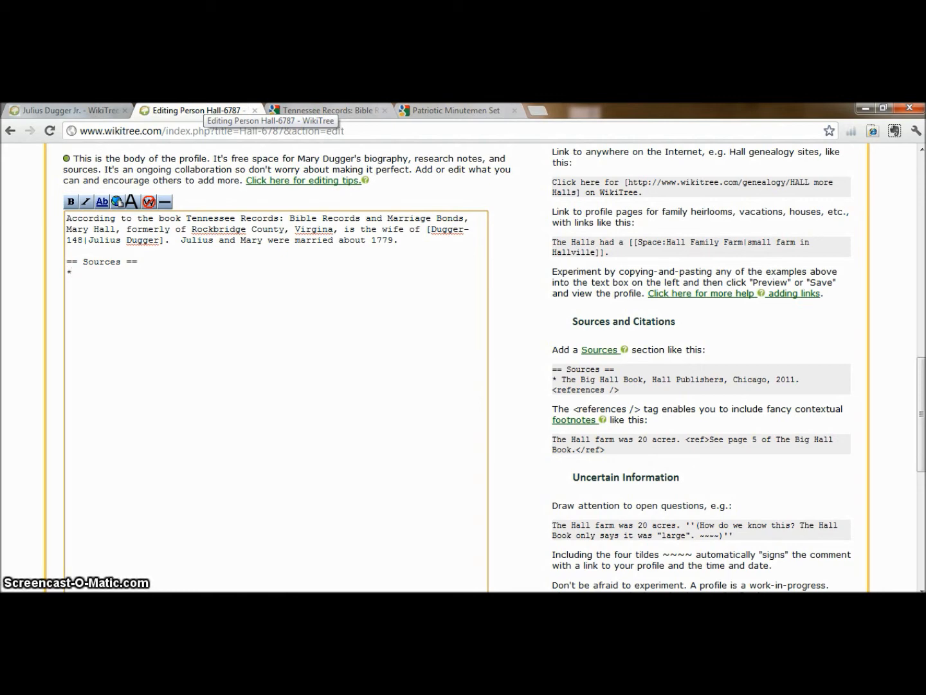
# Enter the source "Tennesse Records: Bible Records and Marriage Bonds, found on Google Books, Pg." on the bulleted line, checking the title in the book
pyautogui.hotkey('ctrl', 'Tab')
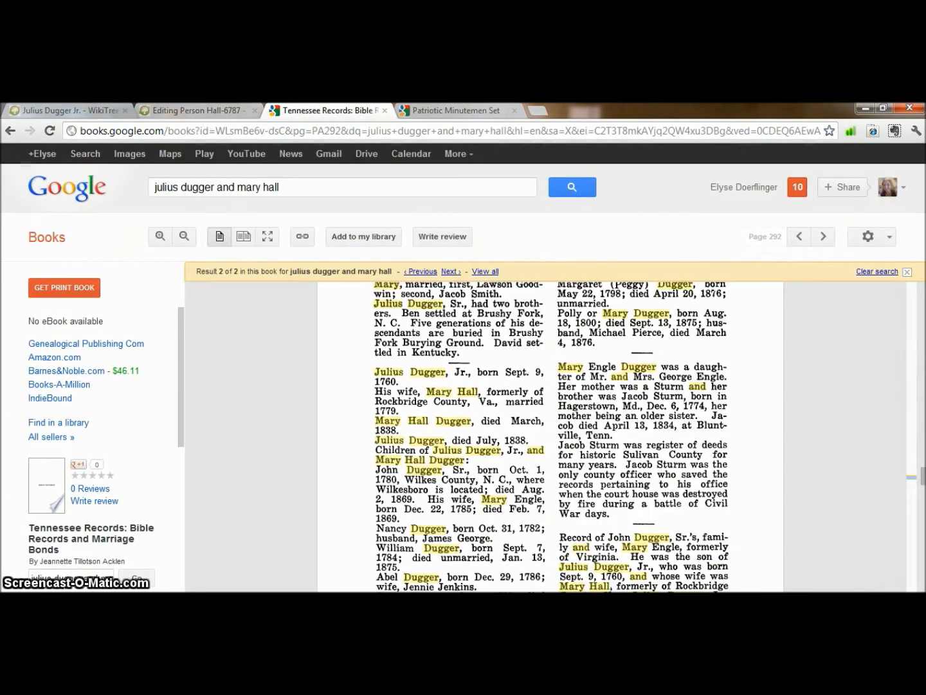
pyautogui.hotkey('ctrl', 'shift', 'Tab')
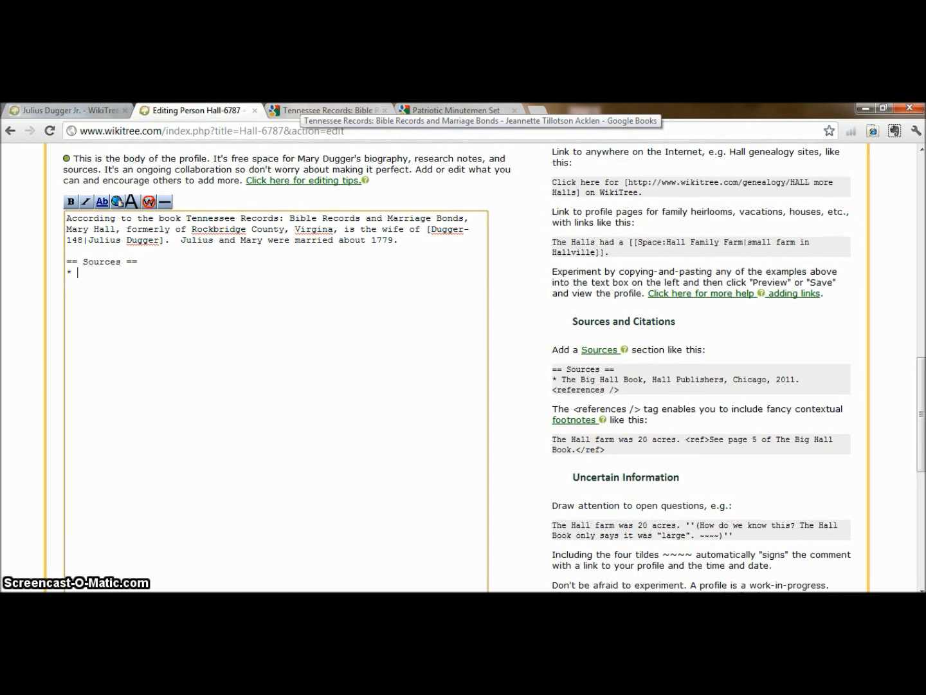
pyautogui.write('Tennessee Records')
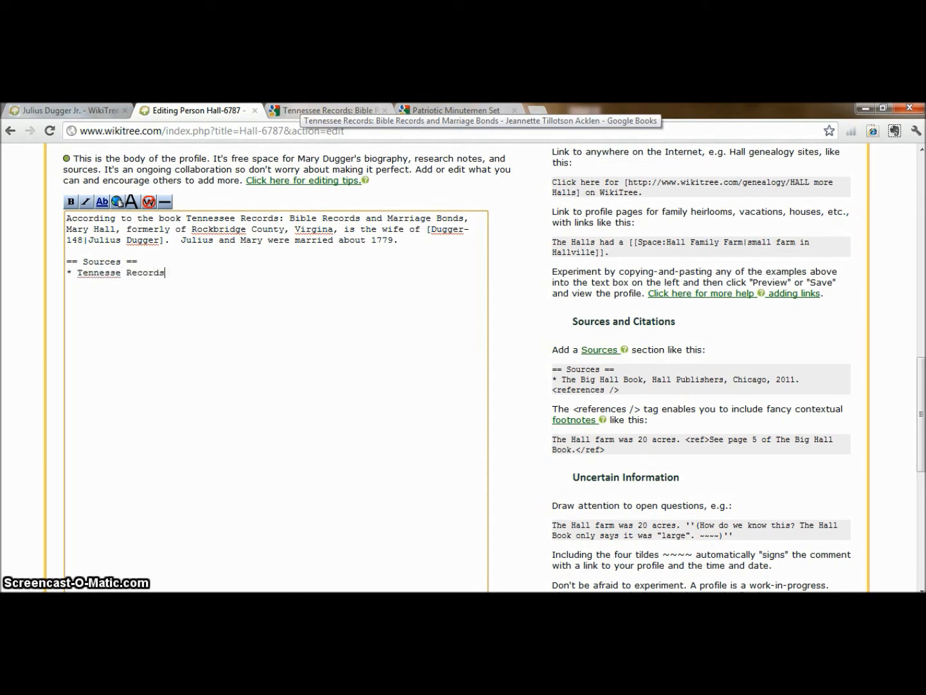
pyautogui.write(': Bible Reco')
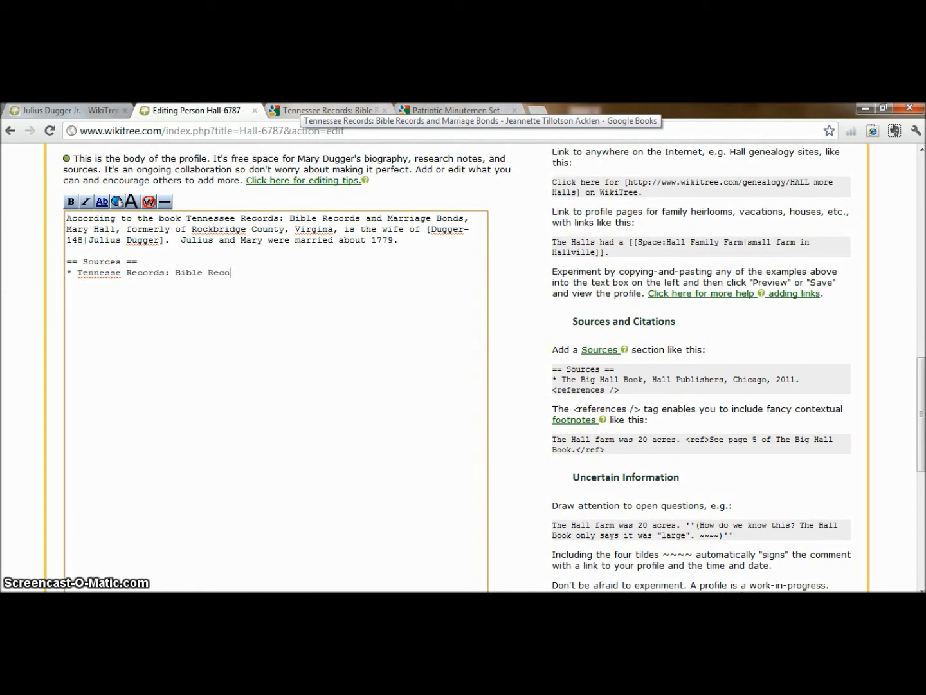
pyautogui.write('rds and Marriag')
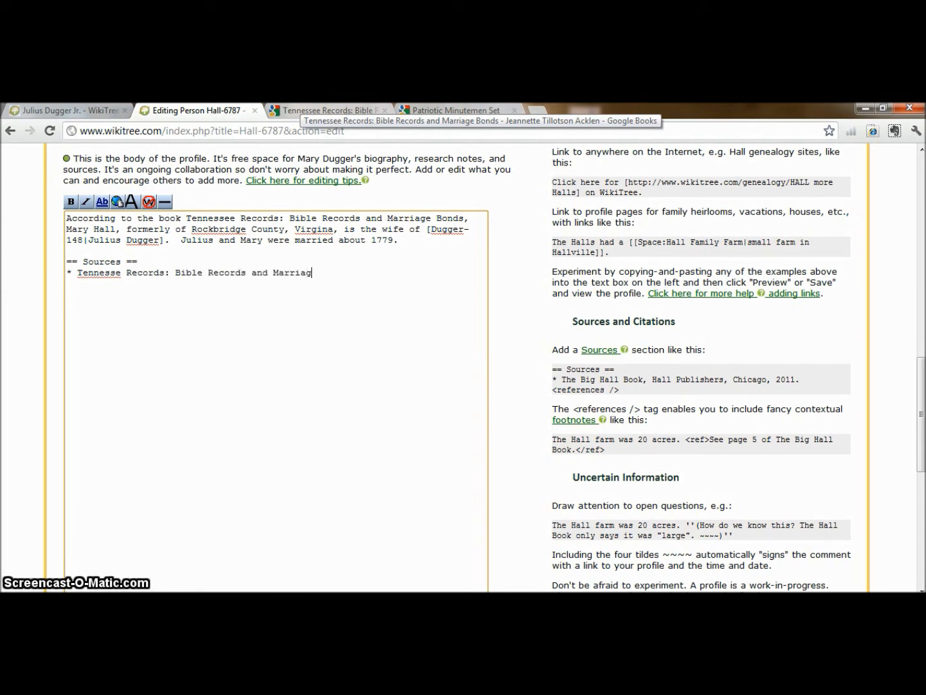
pyautogui.write('e Bonds, Mary Hall, formerly of Rockbridg')
pyautogui.press('BackSpace')
pyautogui.write('found on ')
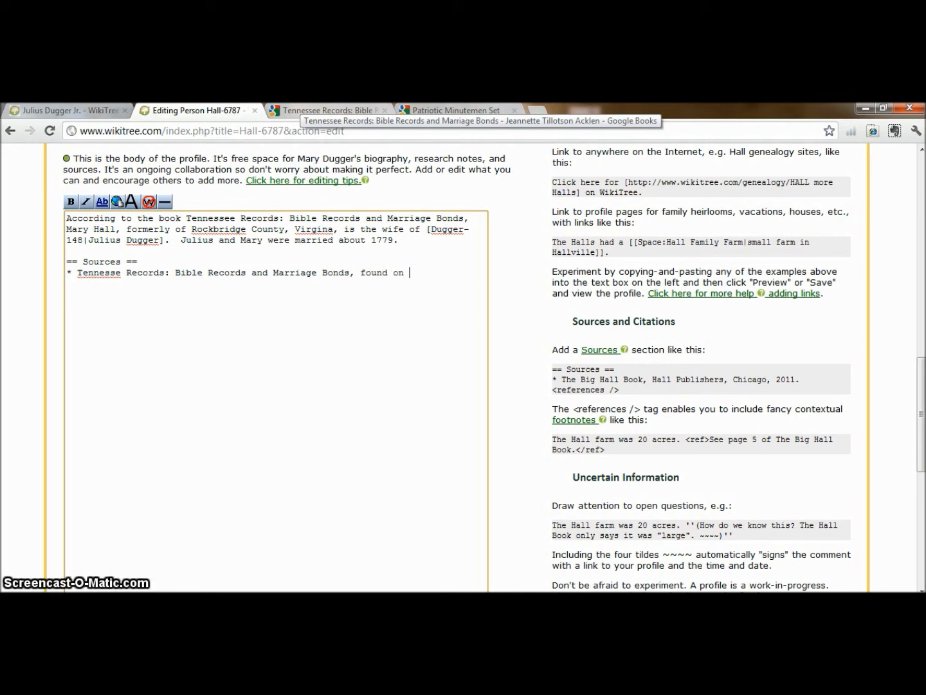
pyautogui.write('Google Book')
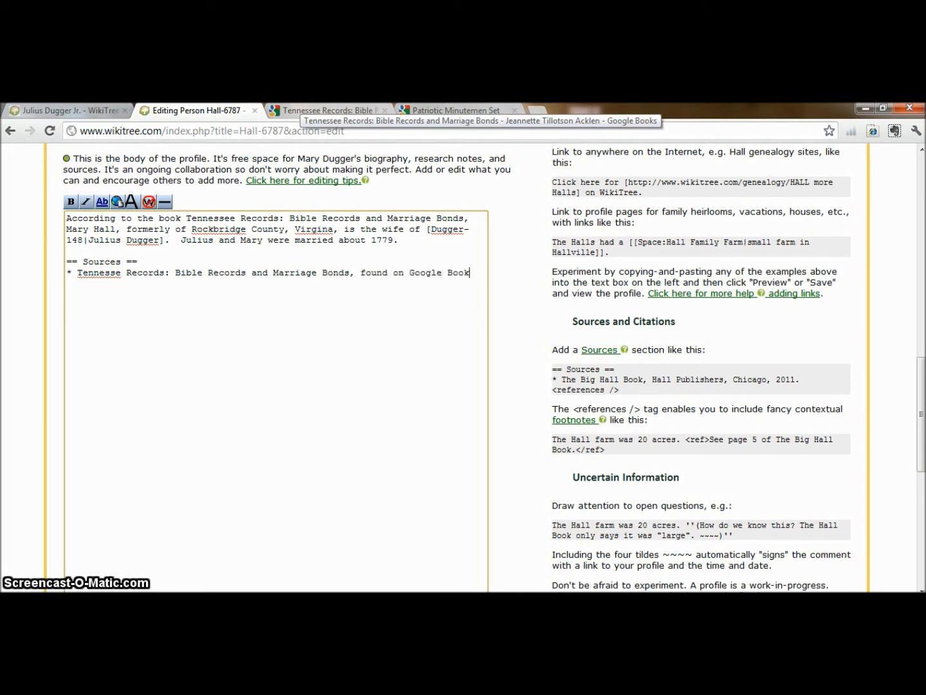
pyautogui.write('s, Pg.')
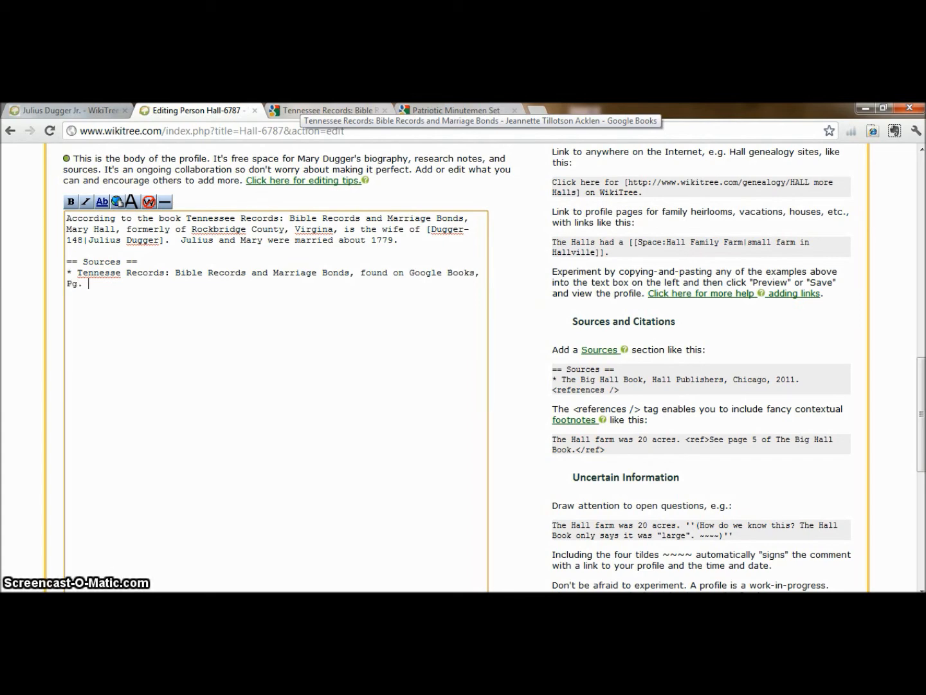
# Look up the book's page number, complete the citation with "292, Accessed 6 Jul 2012." and italicize the book title
pyautogui.click(328, 110)
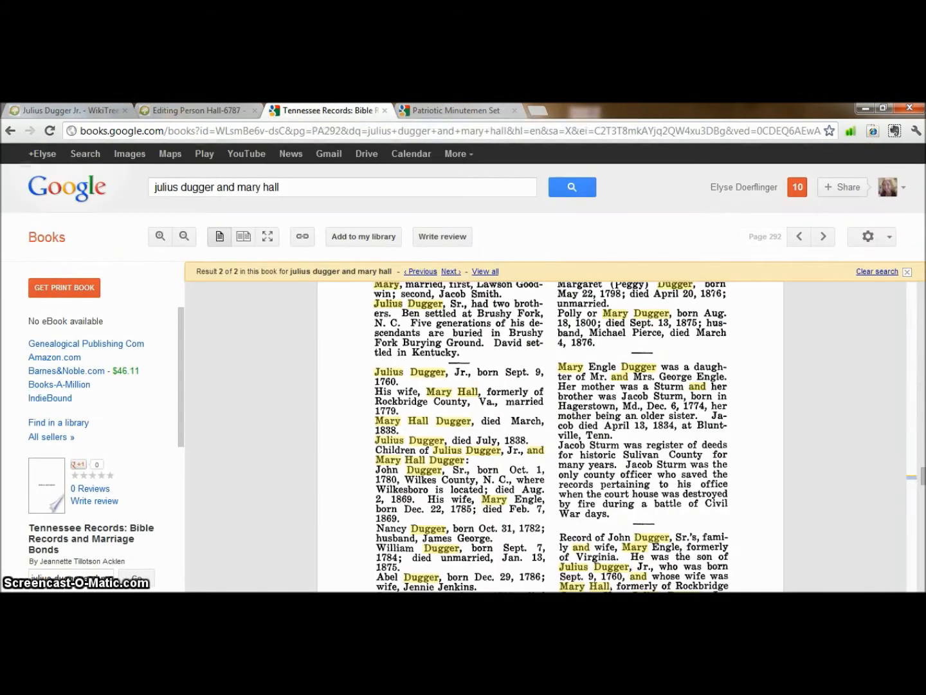
pyautogui.moveTo(634, 389); pyautogui.dragTo(629, 460)
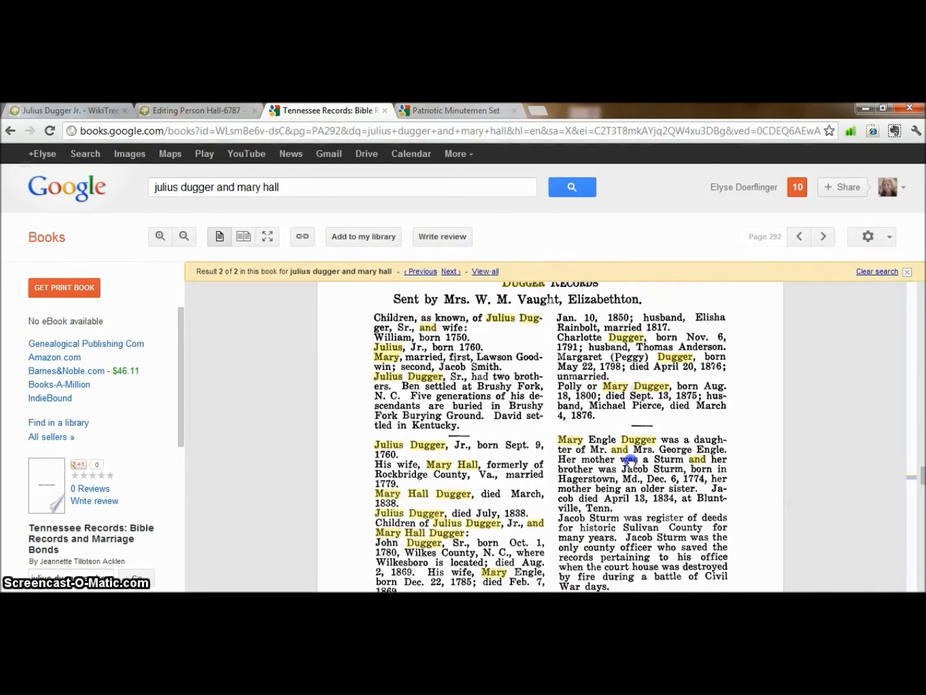
pyautogui.moveTo(639, 332); pyautogui.dragTo(644, 254)
pyautogui.moveTo(631, 399); pyautogui.dragTo(399, 283)
pyautogui.click(193, 110)
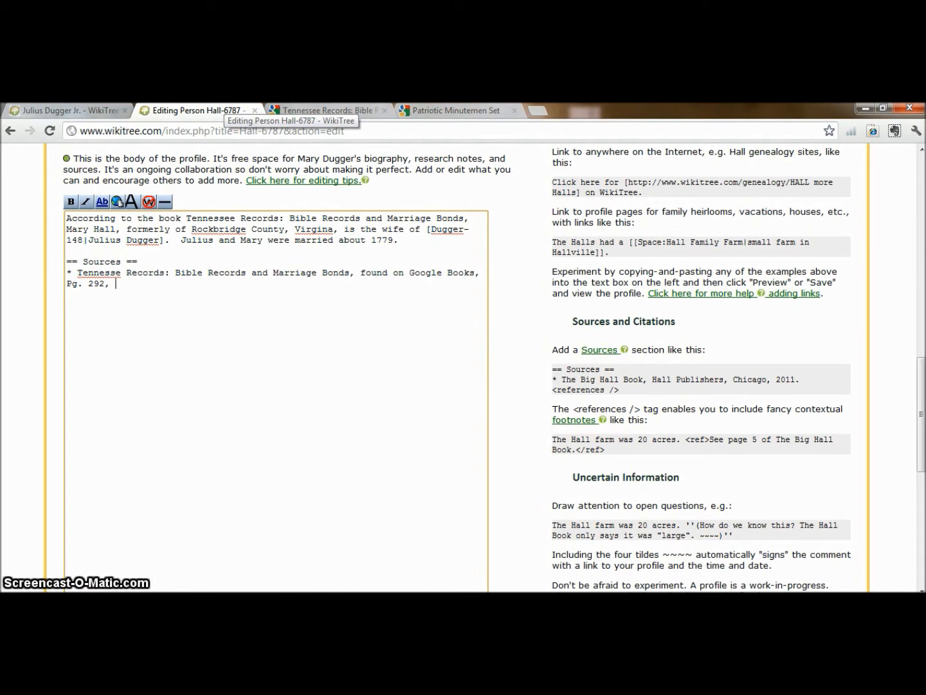
pyautogui.write('cessed 6 Jul 2012.')
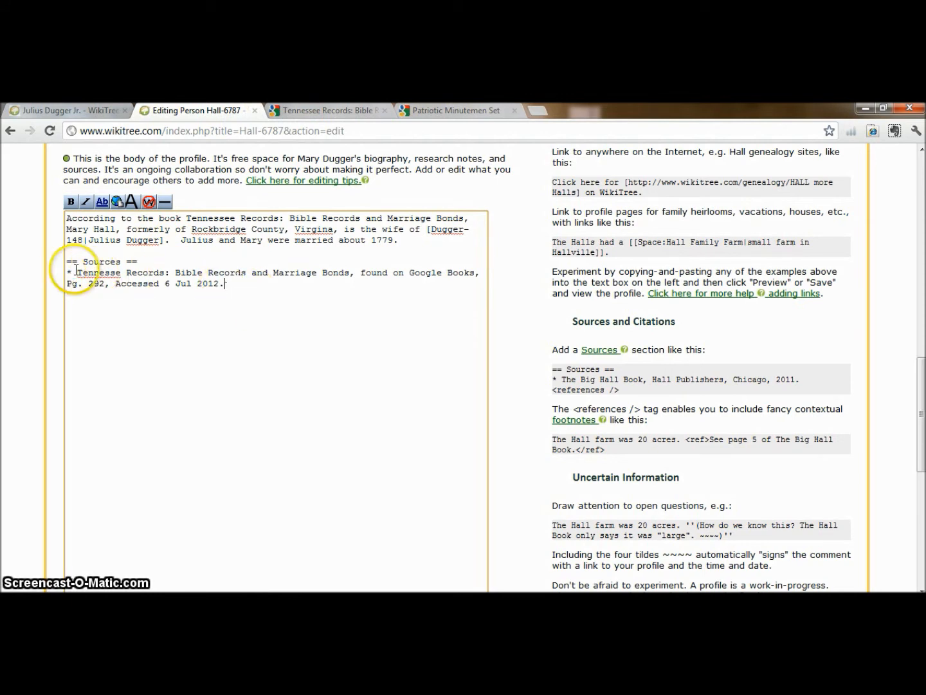
pyautogui.moveTo(78, 269); pyautogui.dragTo(350, 268)
pyautogui.click(85, 201)
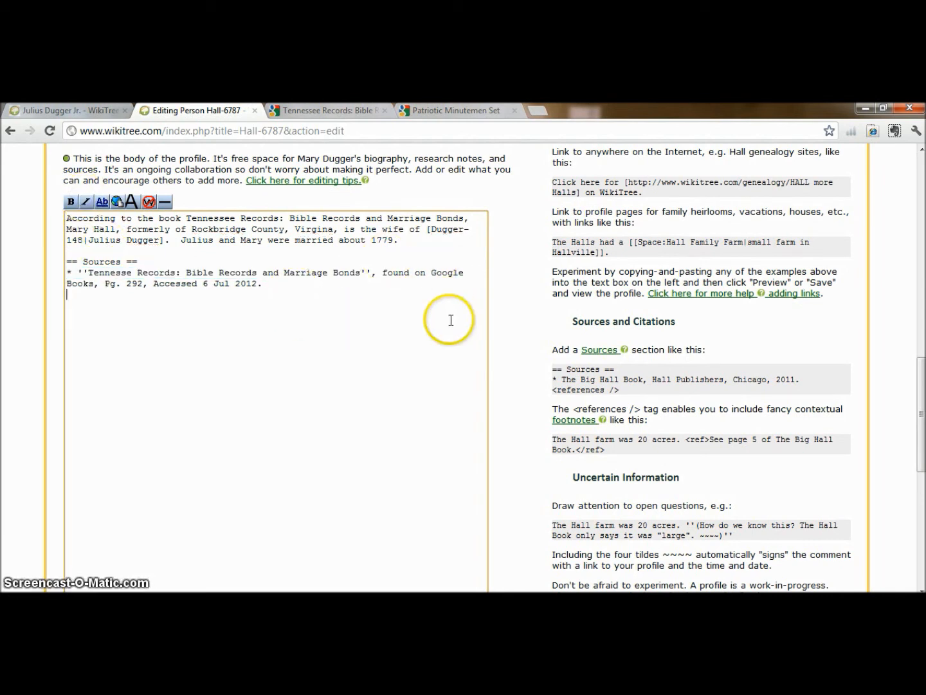
# Explain the profile changes as "Adding marriage information from book found on Google Books"
pyautogui.scroll(3, 921, 364)
pyautogui.scroll(1, 922, 360)
pyautogui.click(372, 203)
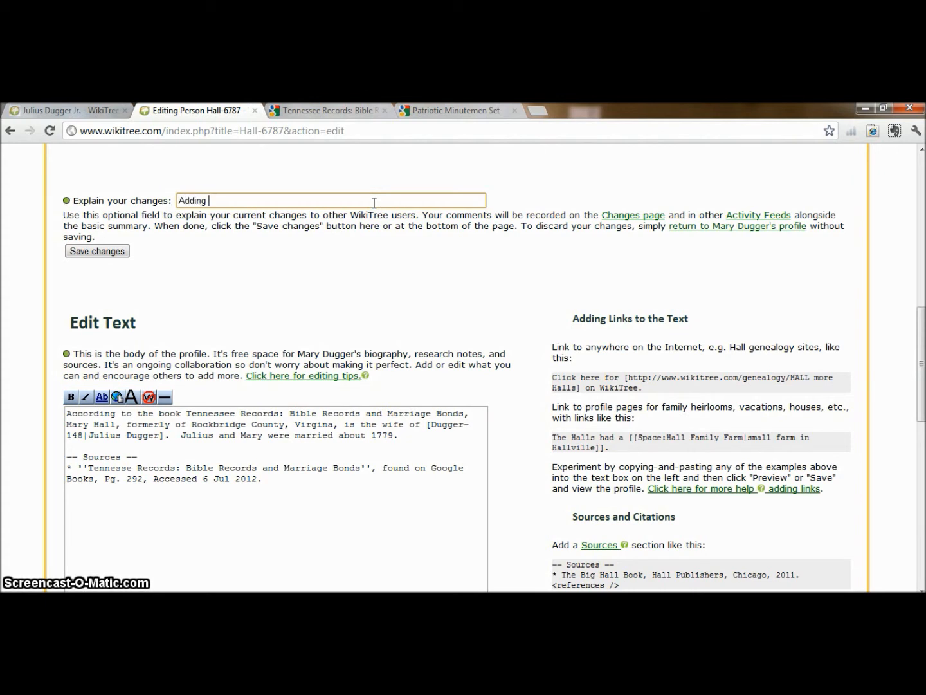
pyautogui.write('Adding marriage information from book found on Google Books')
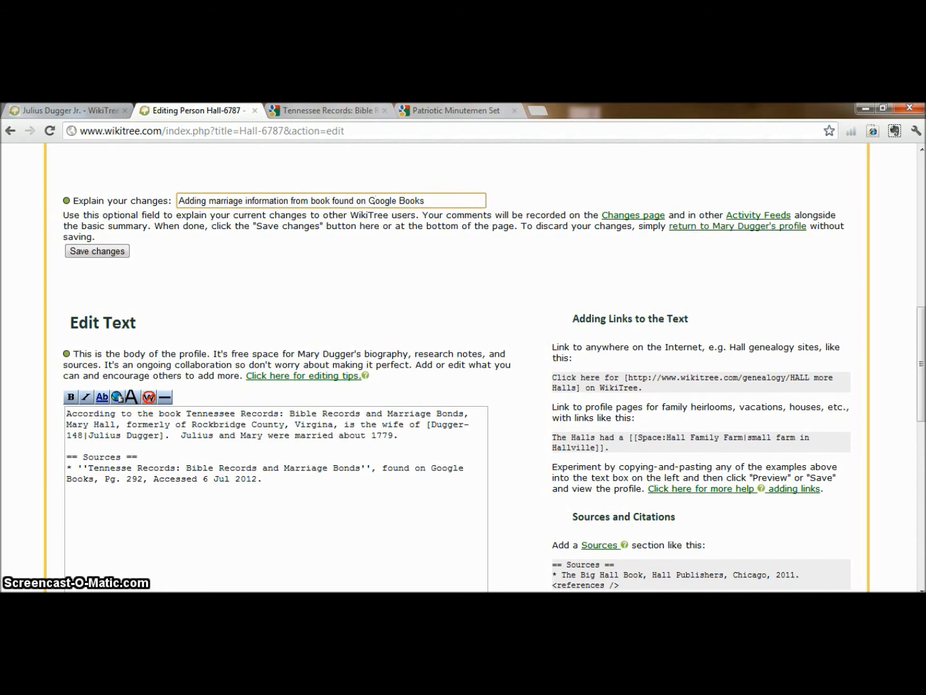
# Preview the wife's biography and sources, and save the changes to her profile
pyautogui.scroll(-7, 922, 345)
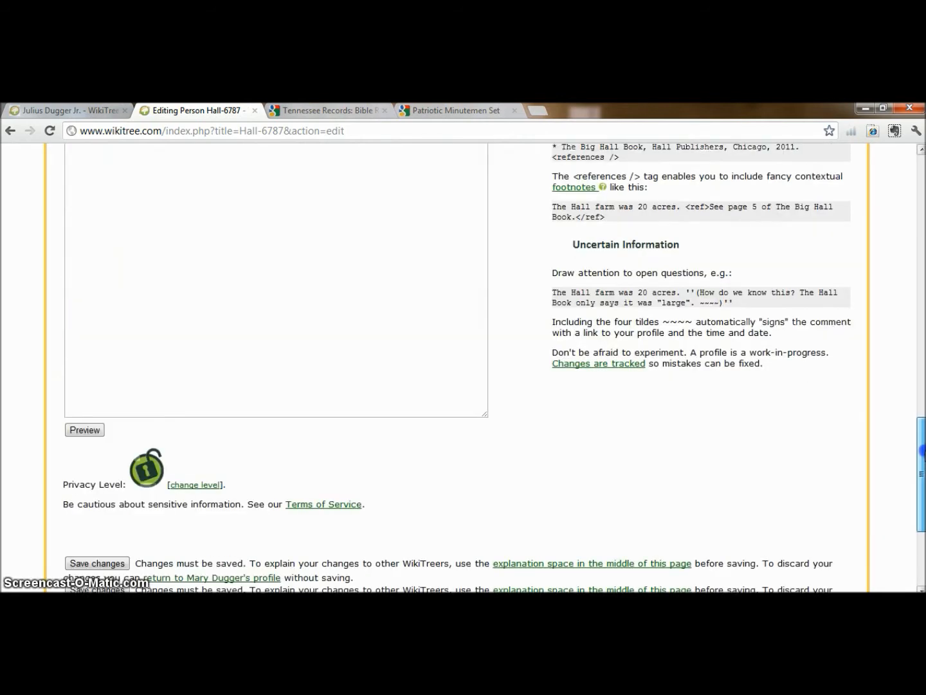
pyautogui.click(84, 396)
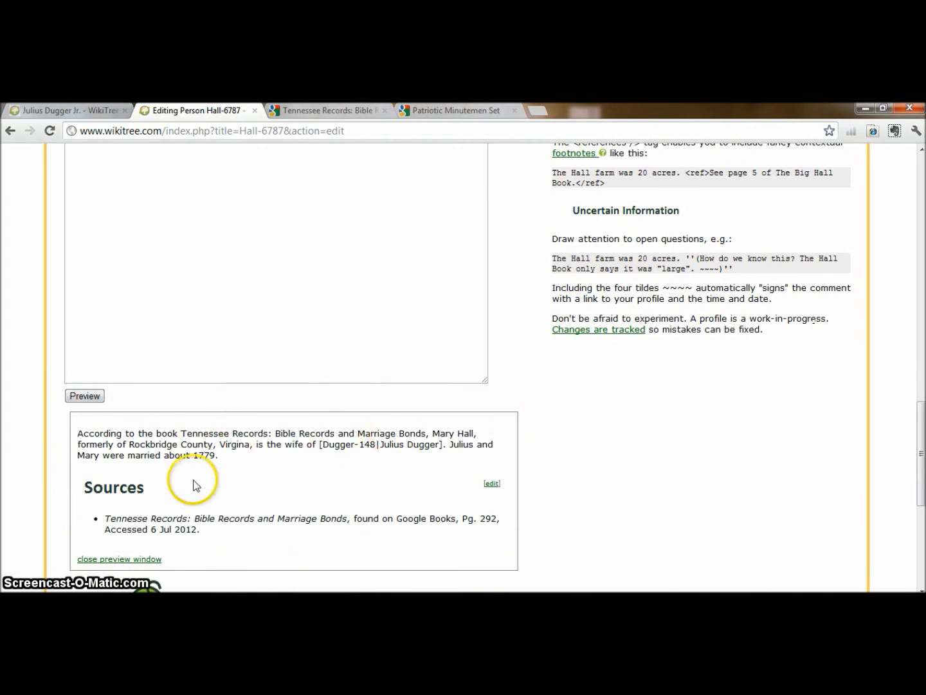
pyautogui.moveTo(916, 444); pyautogui.dragTo(922, 498)
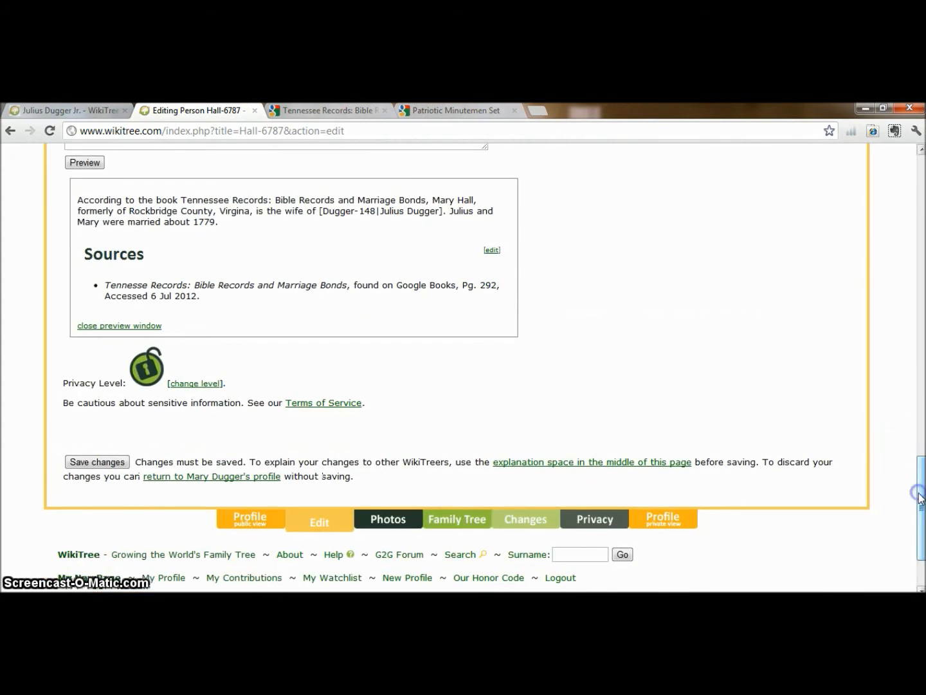
pyautogui.click(89, 464)
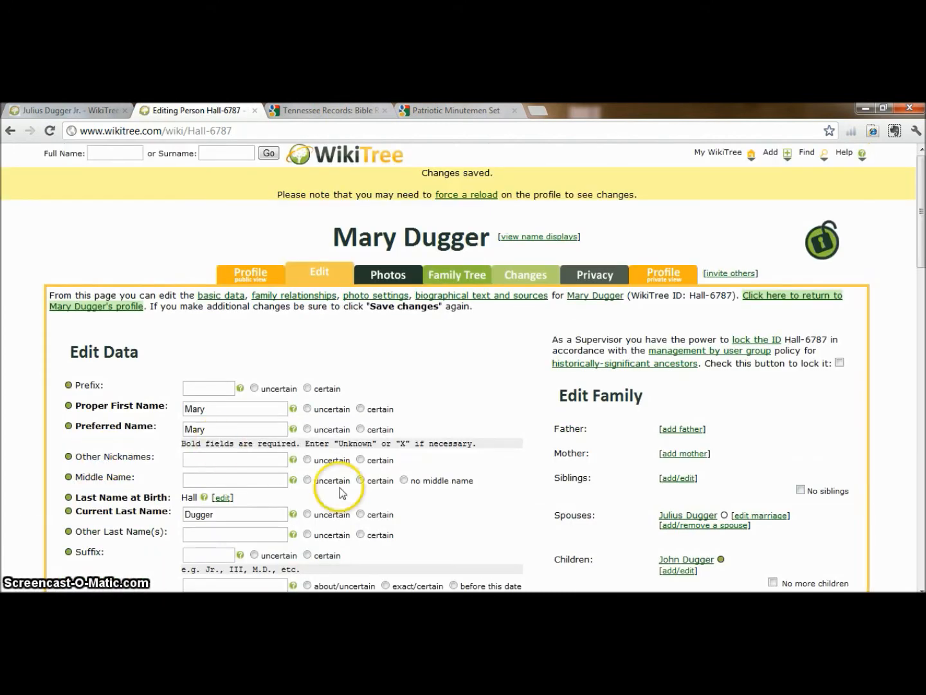
# View the wife's photos page and set her profile's privacy level to Open
pyautogui.click(389, 278)
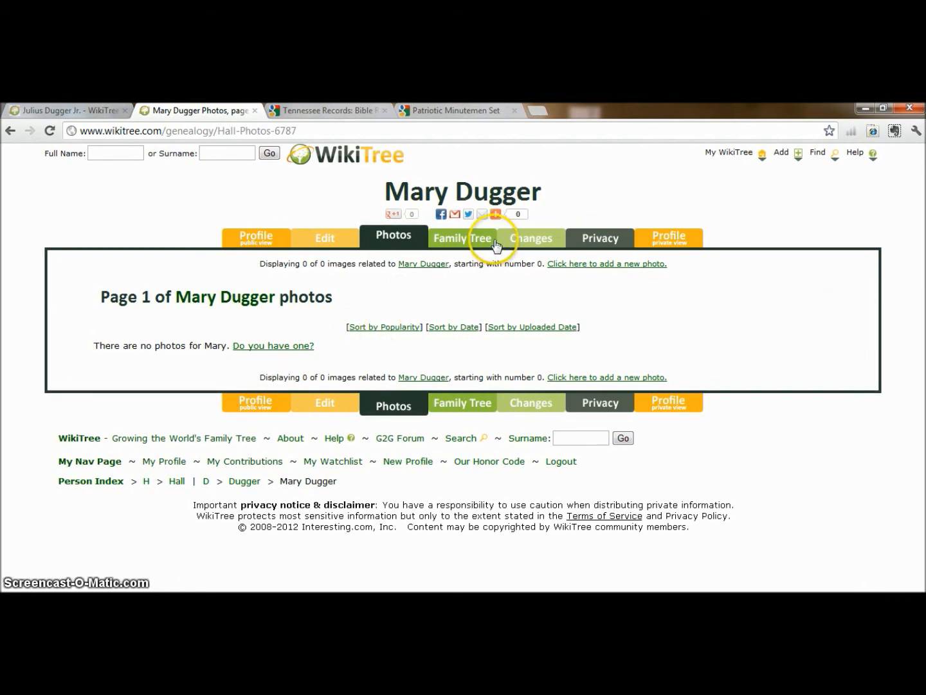
pyautogui.click(586, 236)
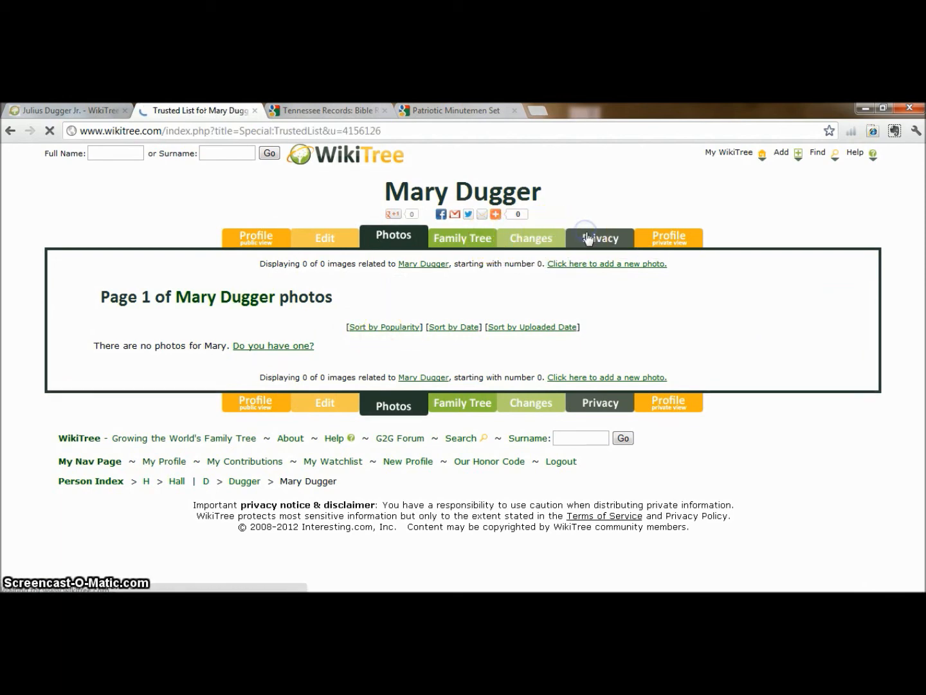
pyautogui.moveTo(923, 269); pyautogui.dragTo(923, 319)
pyautogui.click(230, 409)
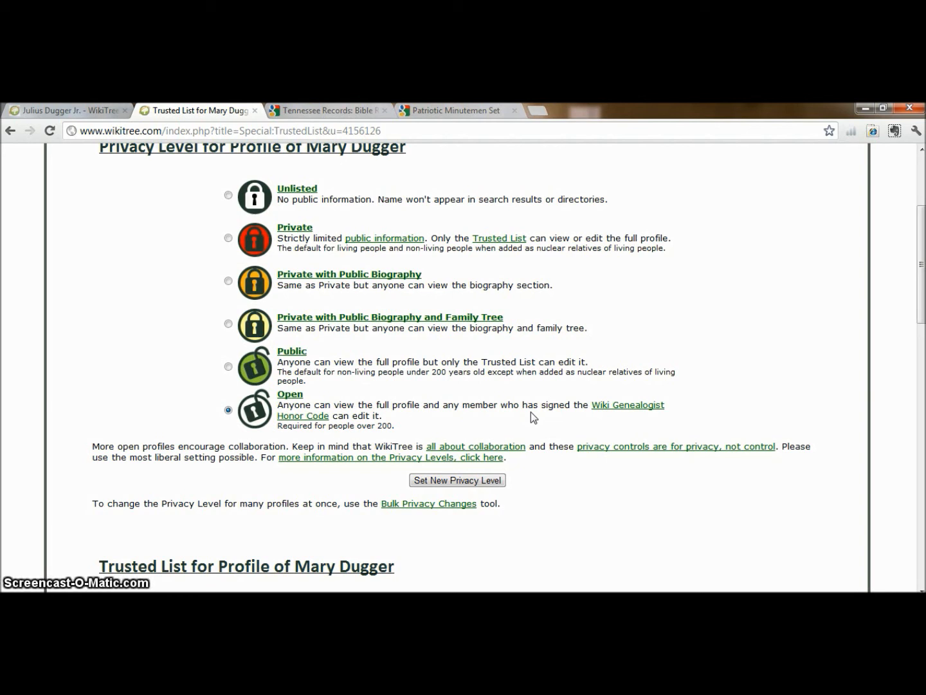
pyautogui.click(476, 481)
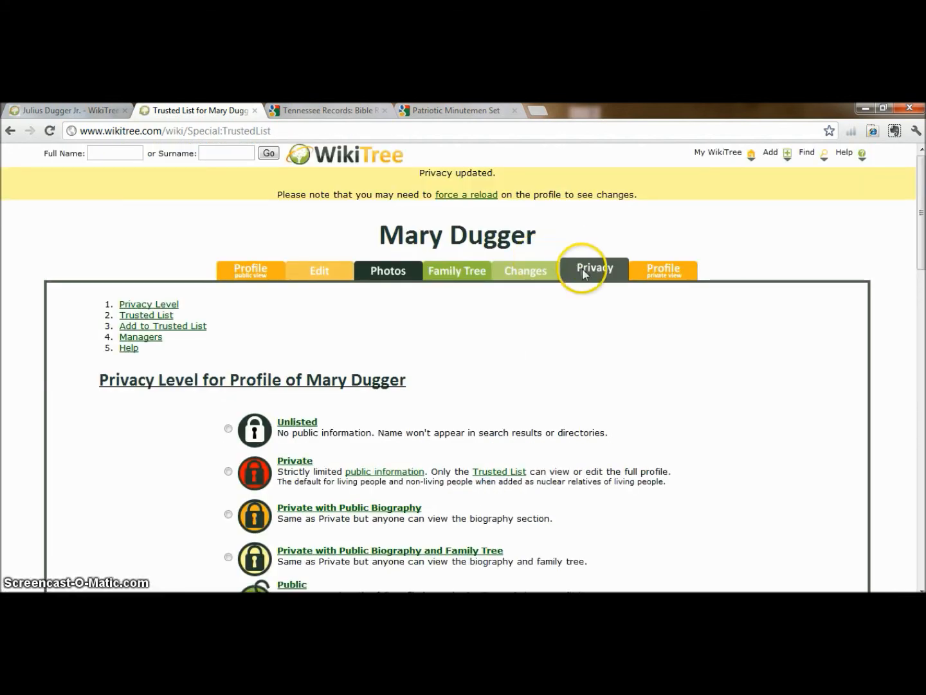
# Examine the profile's Trusted List, the options for adding people to it, and the Profile Managers section
pyautogui.moveTo(922, 196); pyautogui.dragTo(922, 357)
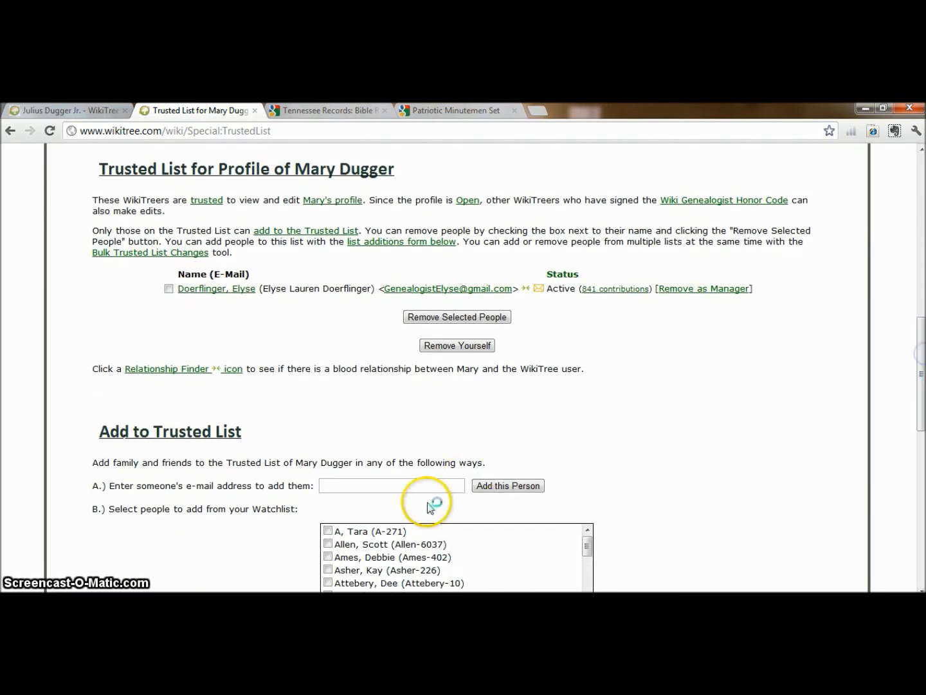
pyautogui.click(377, 489)
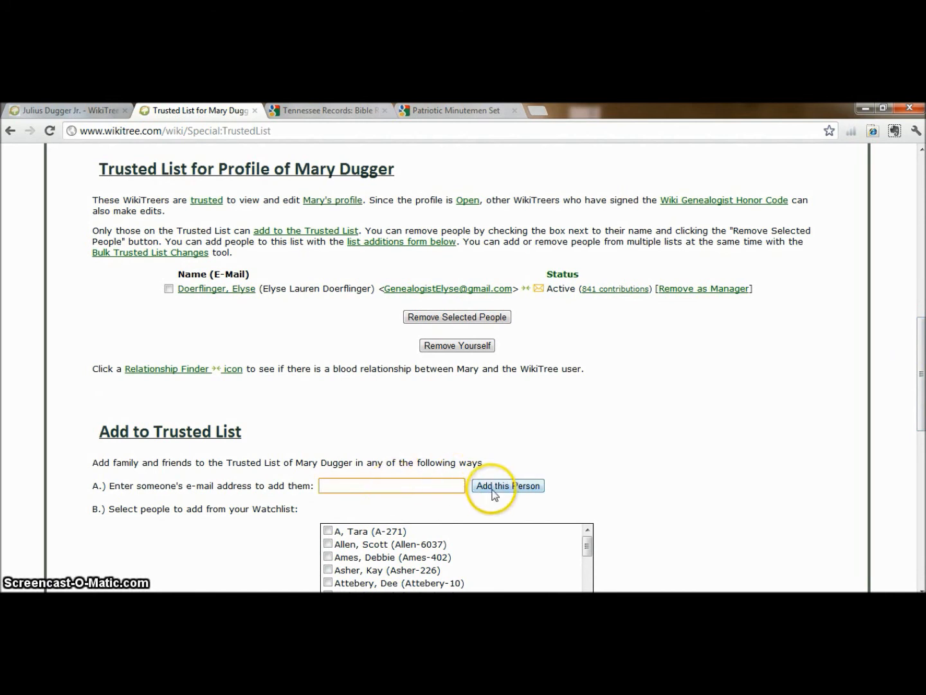
pyautogui.moveTo(922, 344); pyautogui.dragTo(922, 410)
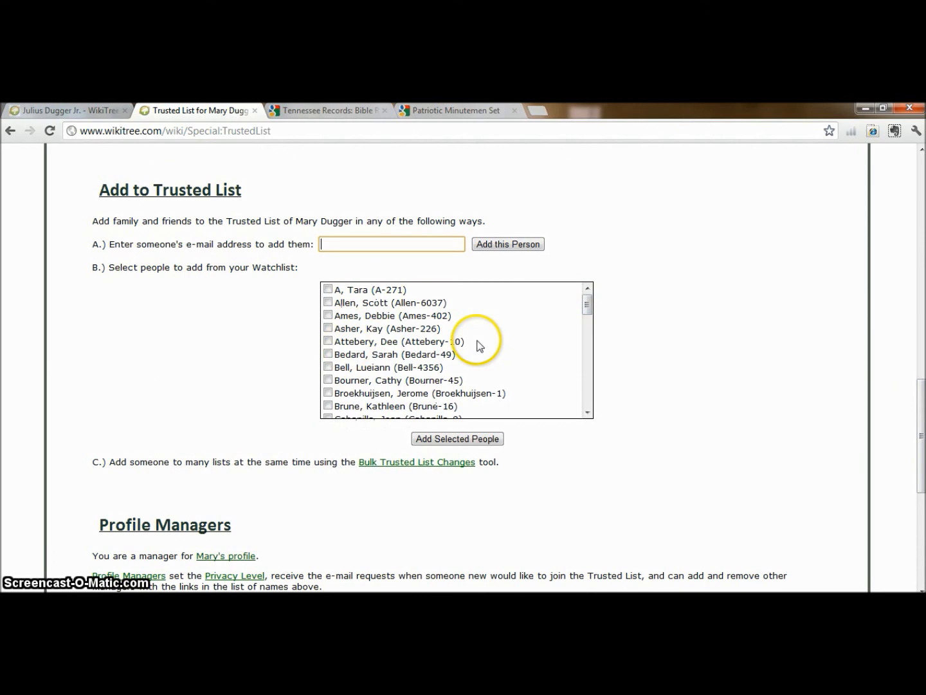
pyautogui.moveTo(586, 307)
pyautogui.mouseDown()
pyautogui.moveTo(587, 402)
pyautogui.moveTo(594, 304)
pyautogui.mouseUp()
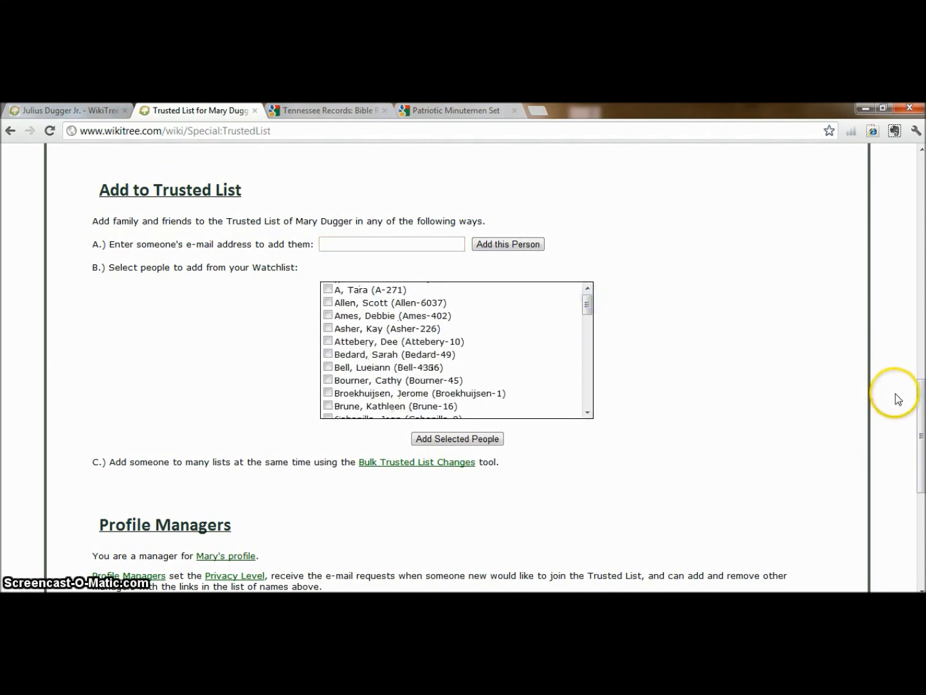
pyautogui.moveTo(921, 390); pyautogui.dragTo(921, 451)
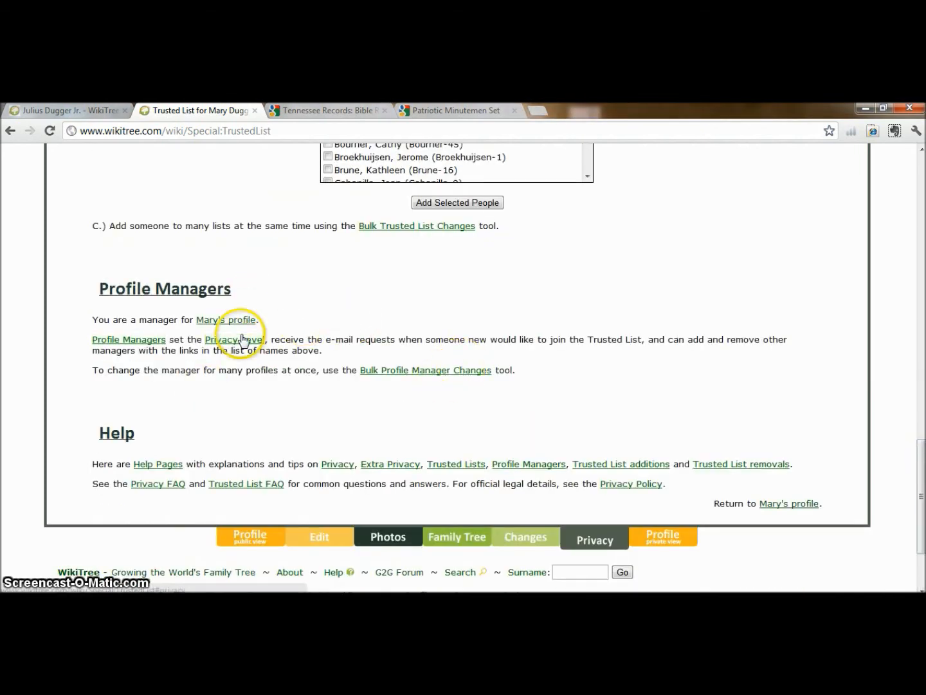
pyautogui.moveTo(921, 466); pyautogui.dragTo(916, 187)
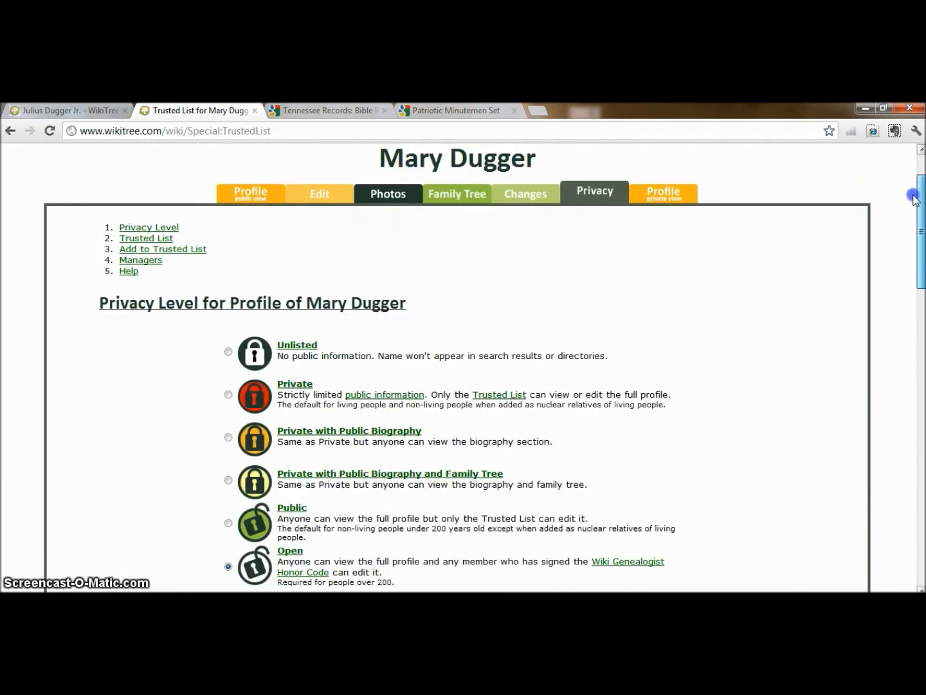
# Review the wife's profile pages: the change history, the private and public views, and the family tree
pyautogui.click(536, 211)
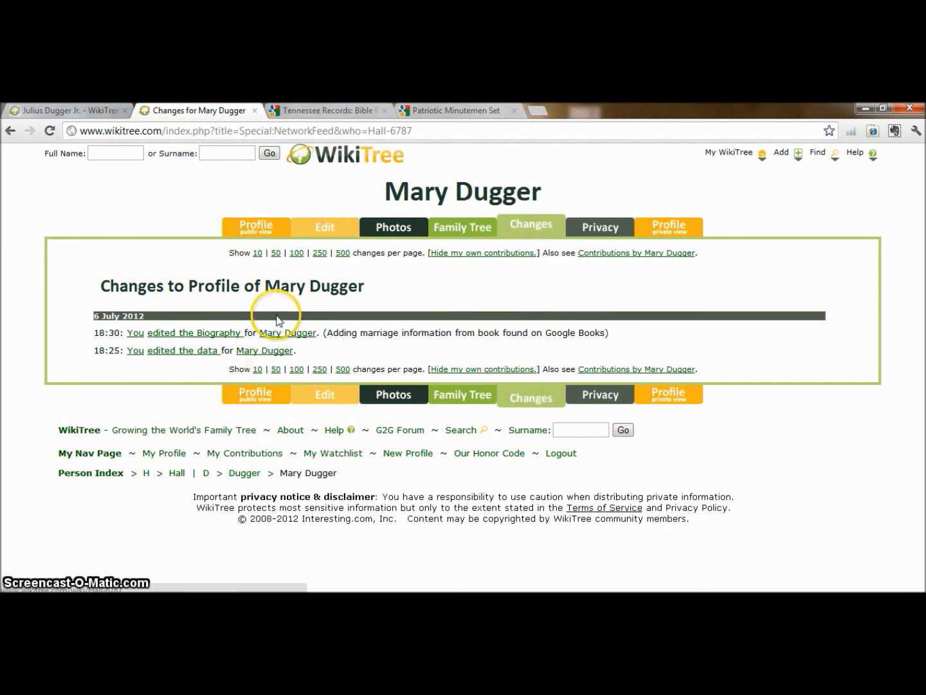
pyautogui.click(667, 226)
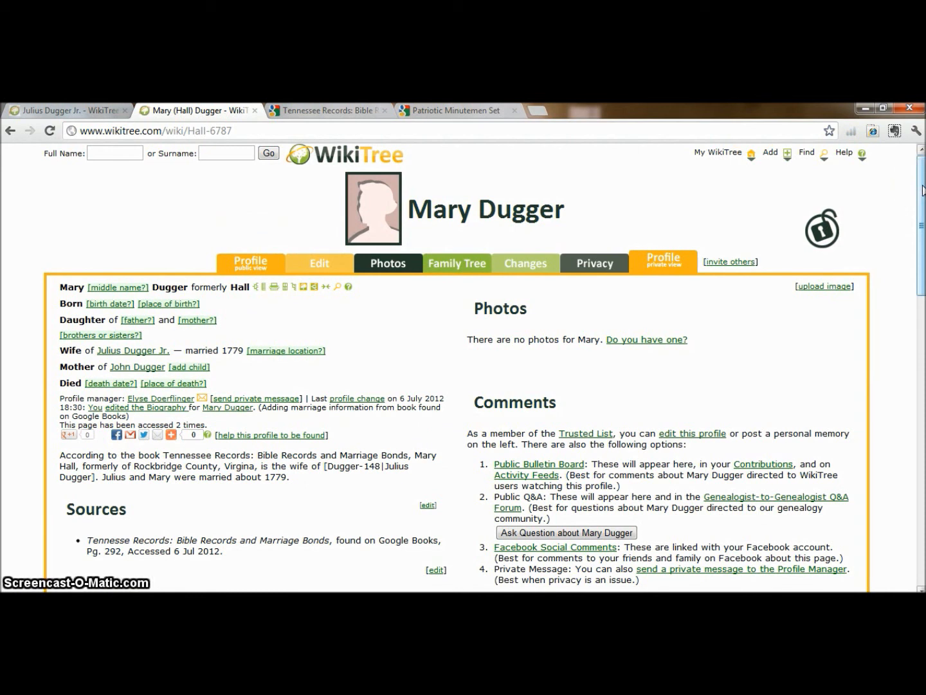
pyautogui.click(263, 273)
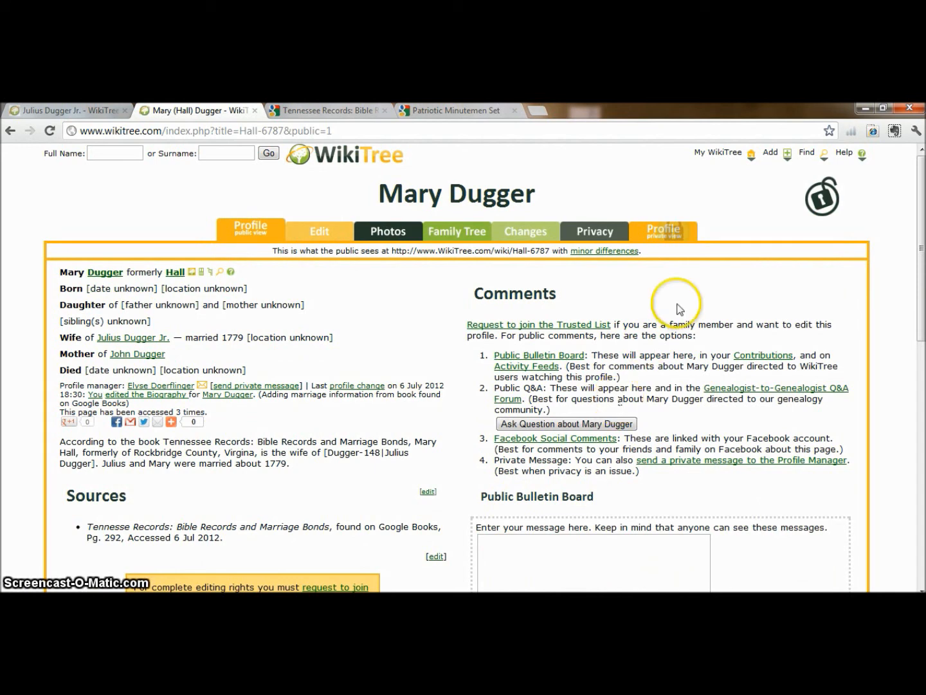
pyautogui.moveTo(923, 219); pyautogui.dragTo(922, 303)
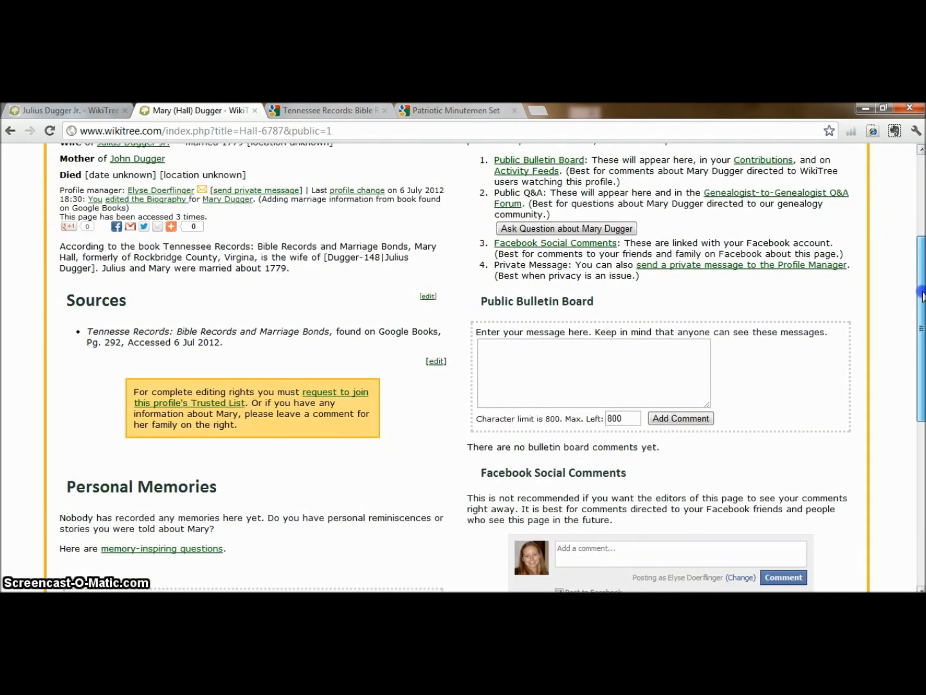
pyautogui.moveTo(922, 295); pyautogui.dragTo(923, 217)
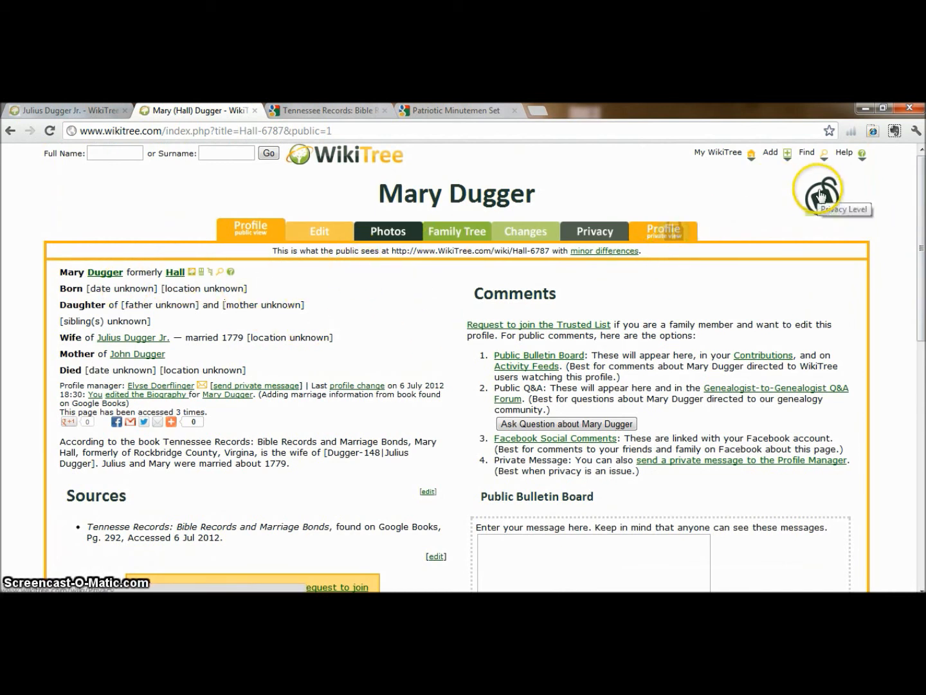
pyautogui.click(456, 225)
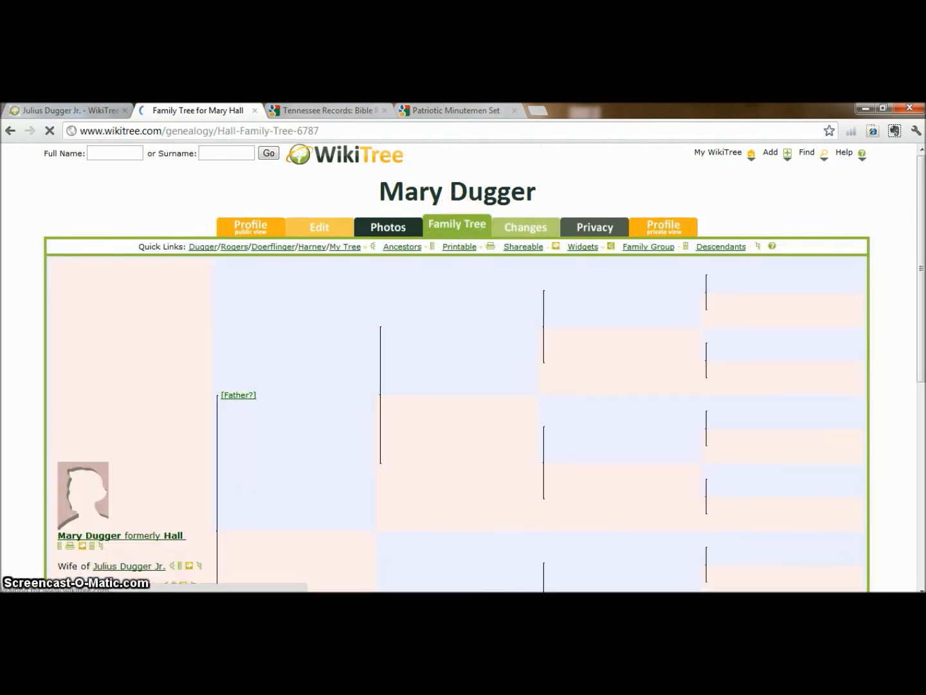
pyautogui.moveTo(918, 172); pyautogui.dragTo(918, 252)
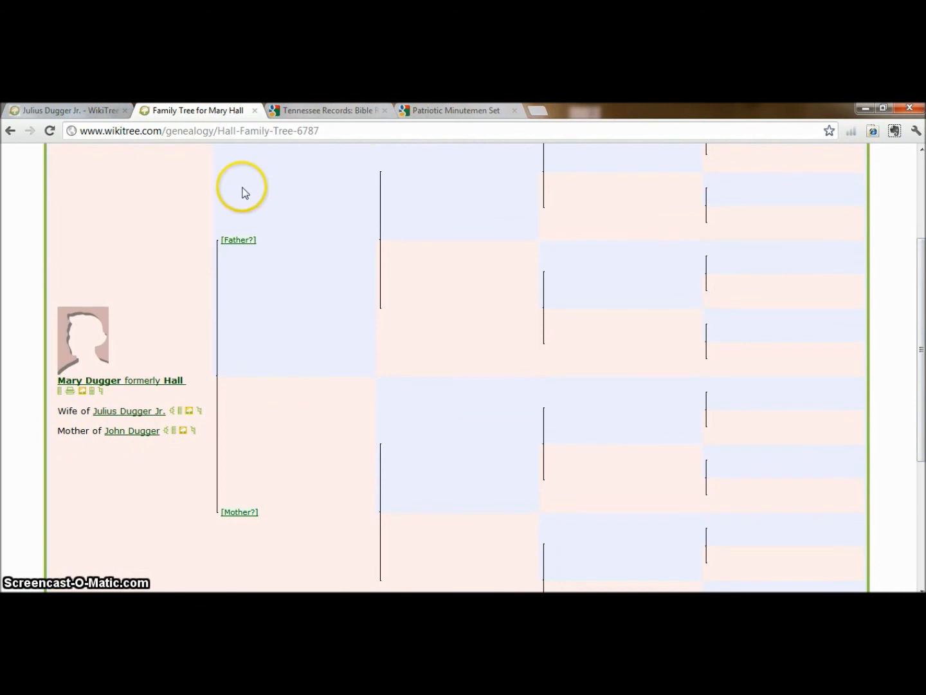